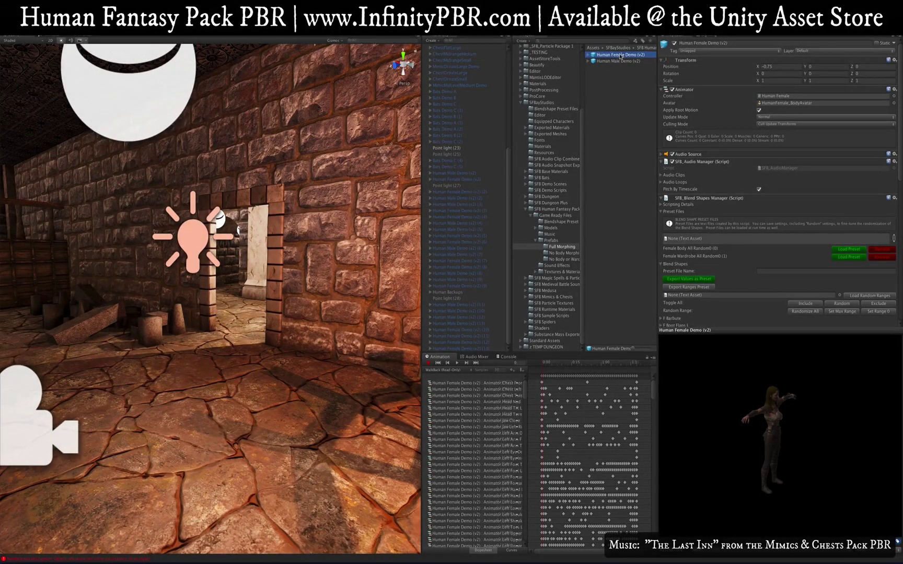
- Add the Human Female Demo (v2) and Human Male Demo (v2) prefabs to the scene and select the female character
left_click_drag(621, 56, 463, 55)
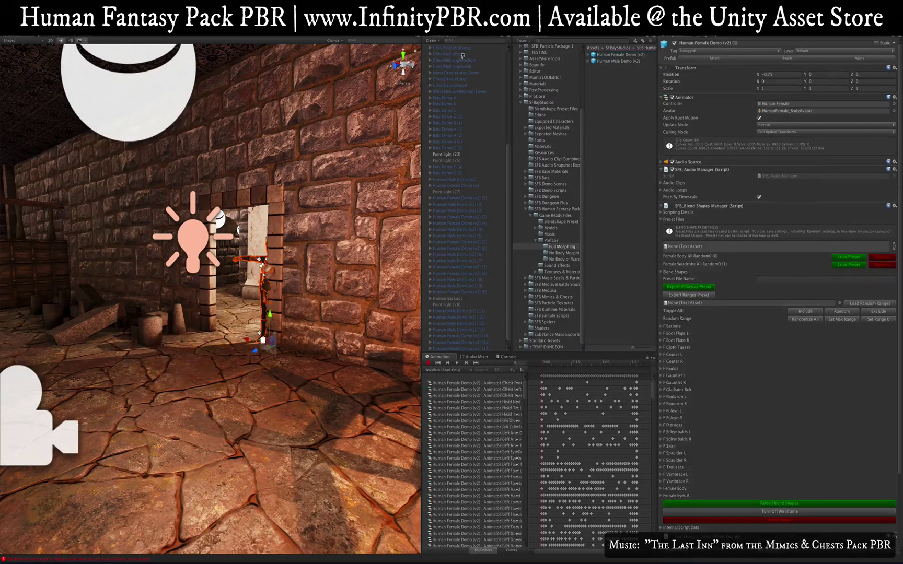
left_click_drag(623, 61, 463, 60)
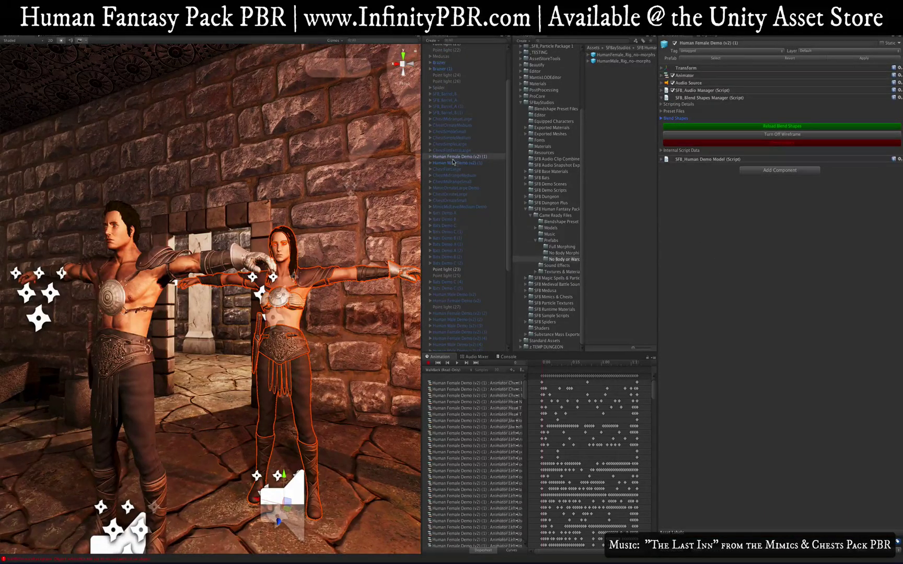
left_click(453, 162)
left_click(451, 157)
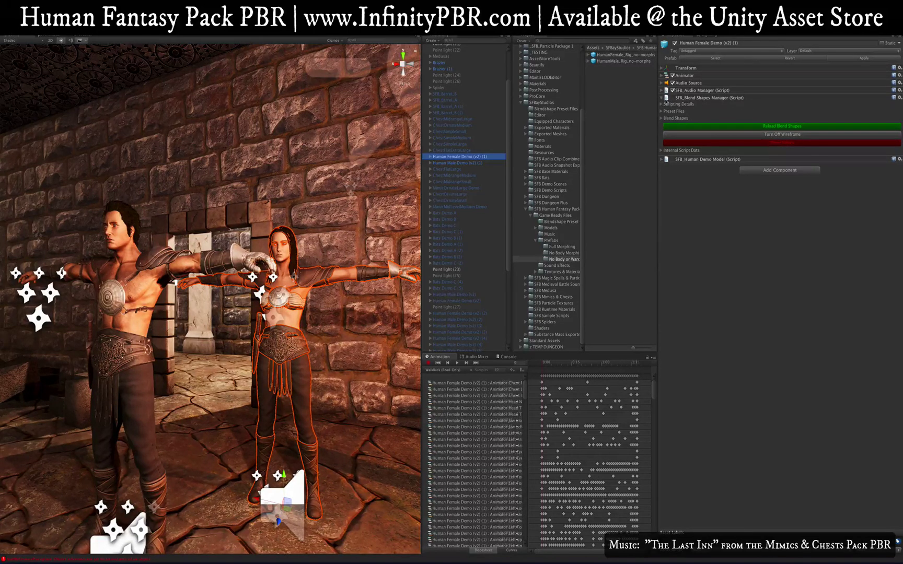
- Review the Blend Shapes Manager's Scripting Details and Preset Files sections, then show its Blend Shapes list with Female Eyes A collapsed
left_click(662, 104)
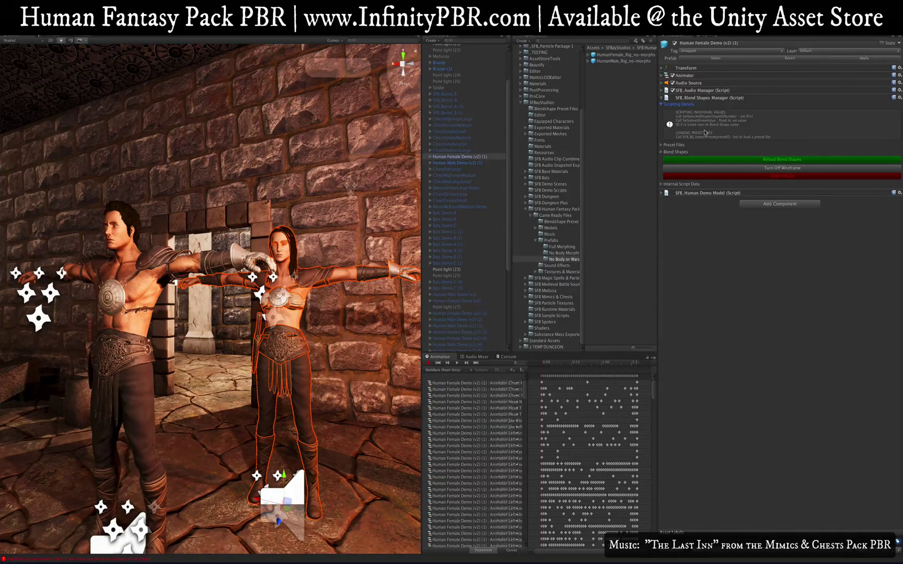
left_click(663, 104)
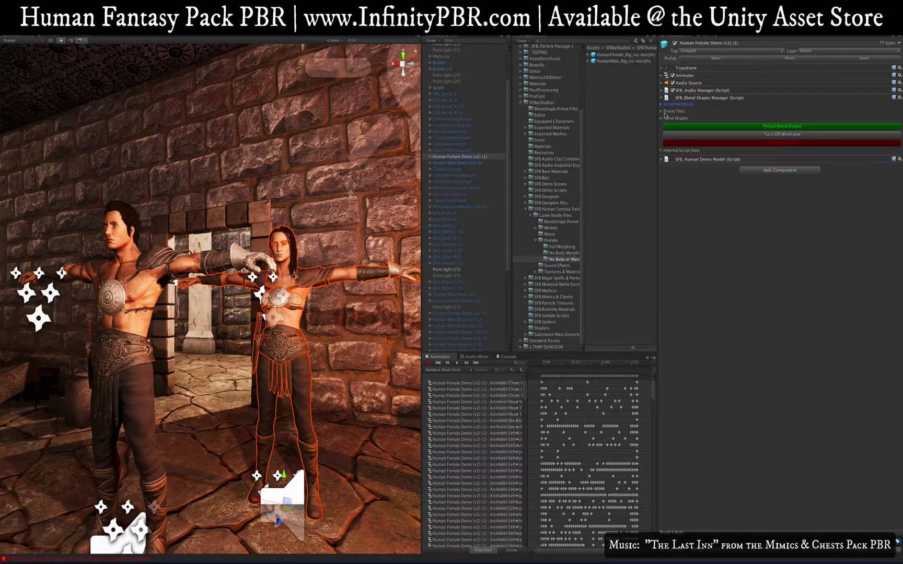
left_click(661, 111)
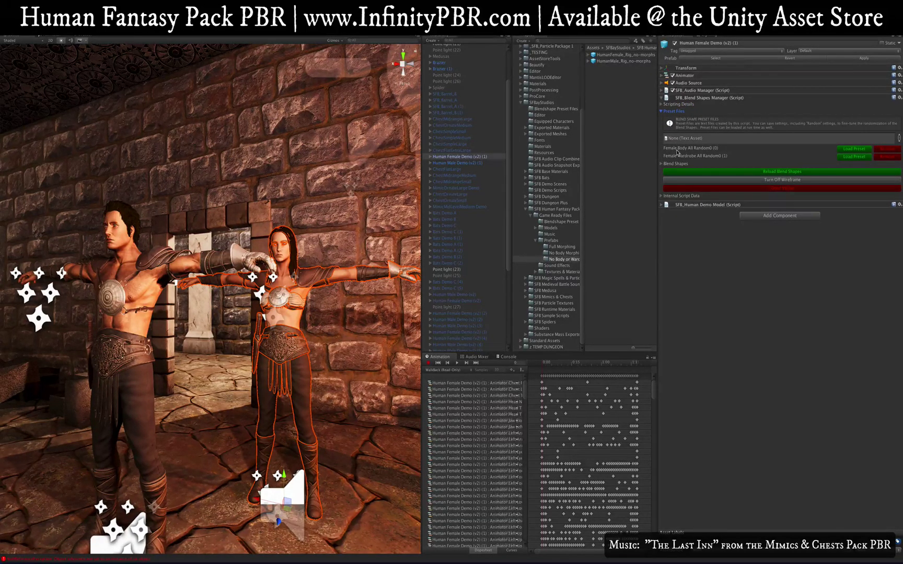
left_click(661, 112)
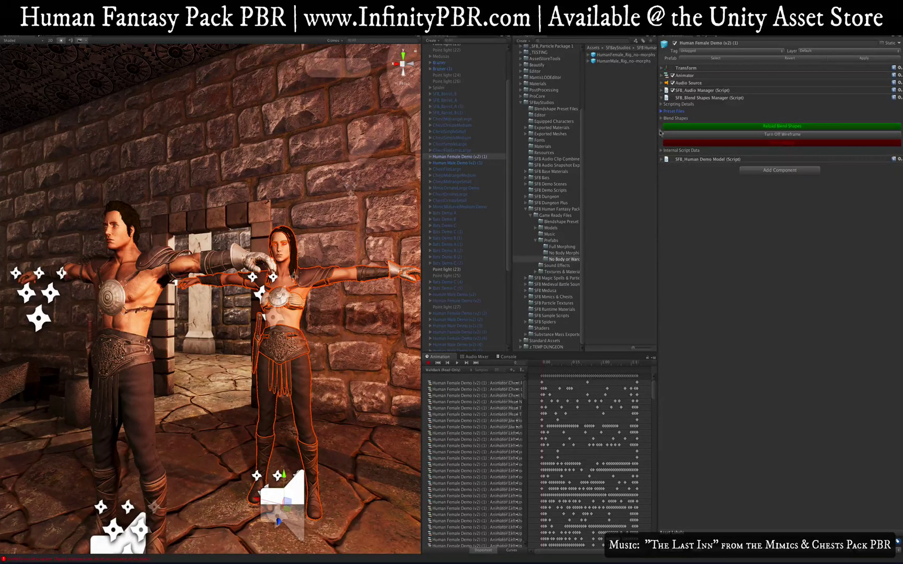
left_click(663, 119)
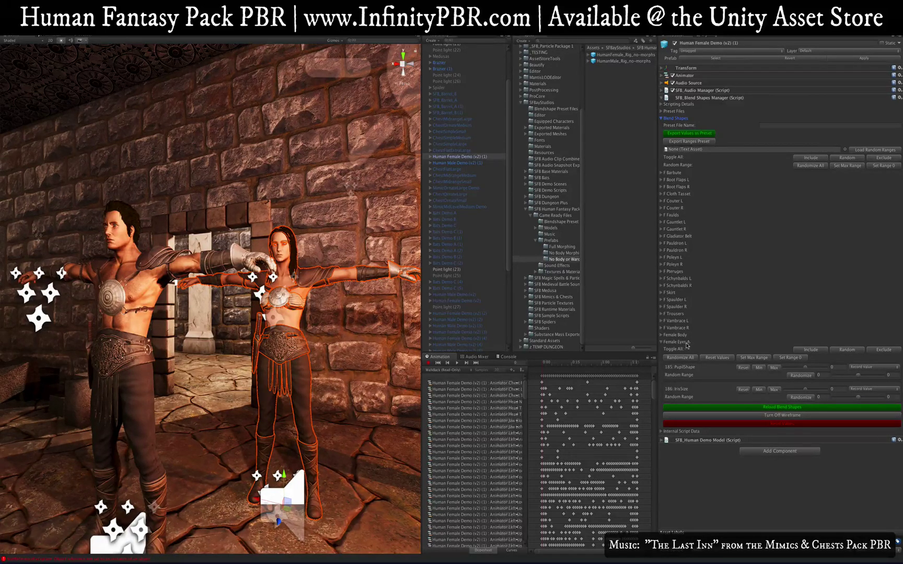
left_click(662, 343)
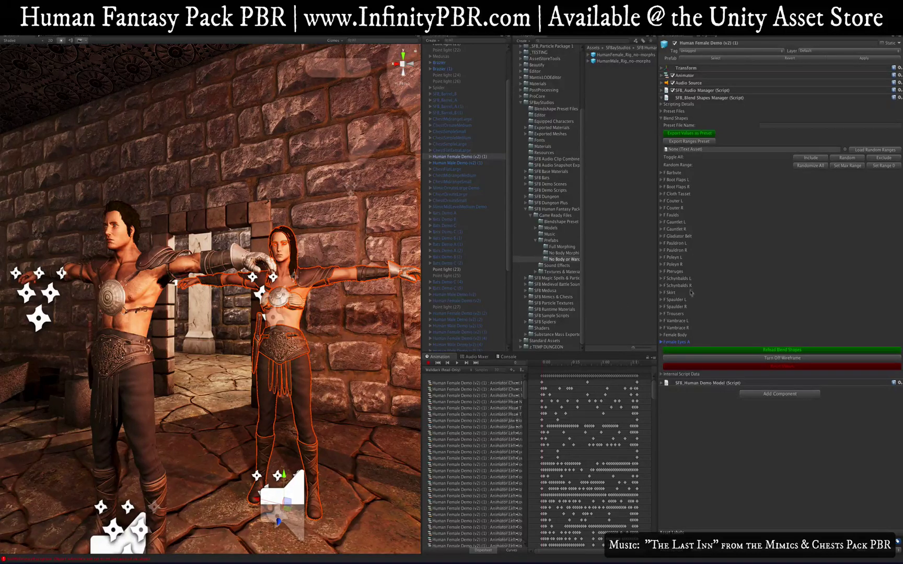
- Expand the female character's child objects in the hierarchy and turn off her wireframe display
middle_click_drag(306, 339, 271, 311)
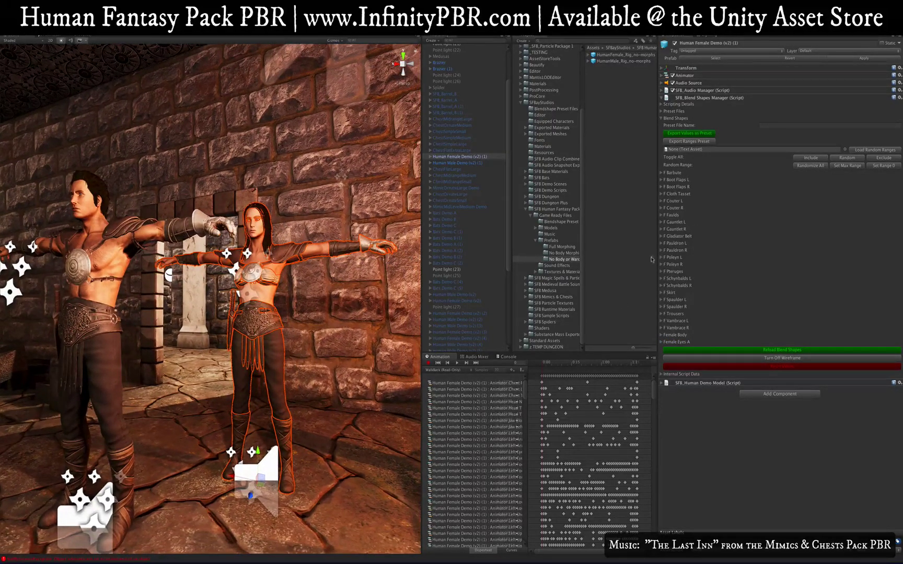
left_click(429, 156)
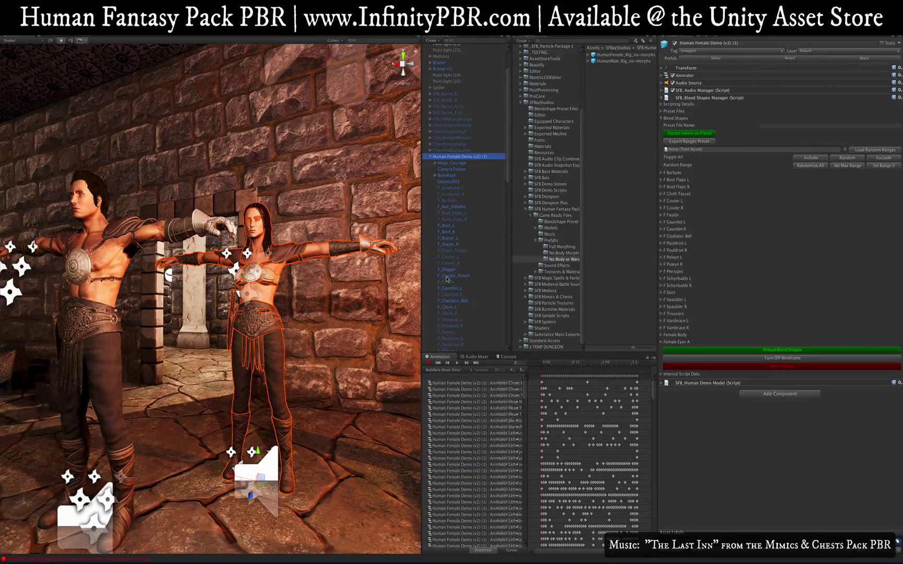
left_click(772, 360)
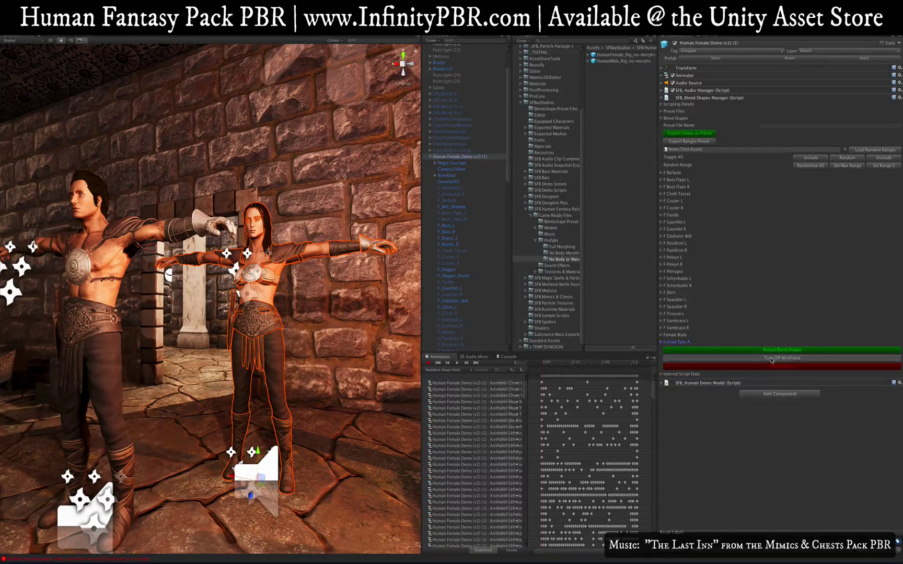
left_click(771, 360)
left_click(771, 360)
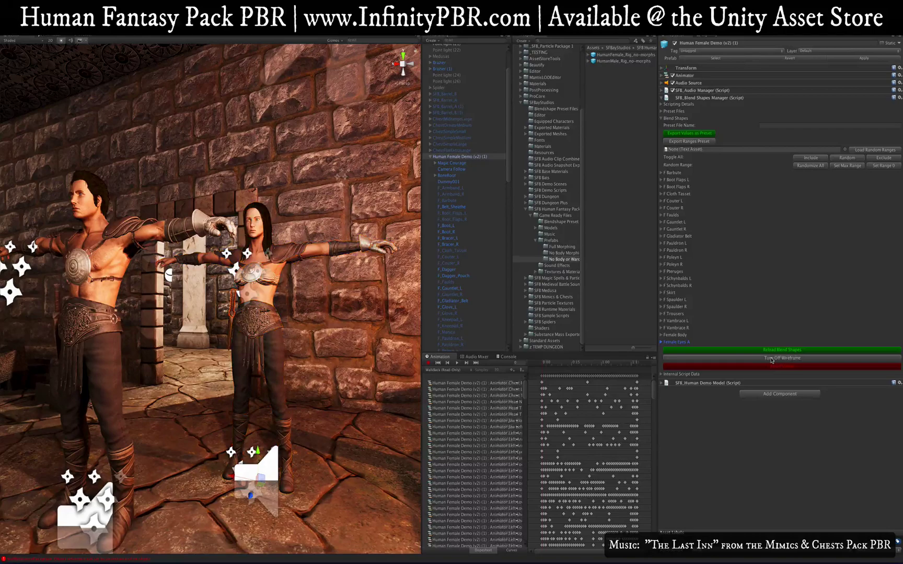
- Expand the F Pteruges blend shapes and raise PterugesLength to 100
left_click_drag(283, 285, 235, 278, "alt")
scroll(296, 276, "up", 5)
middle_click_drag(312, 273, 211, 298)
left_click_drag(246, 297, 220, 268, "alt")
right_click_drag(225, 306, 241, 311)
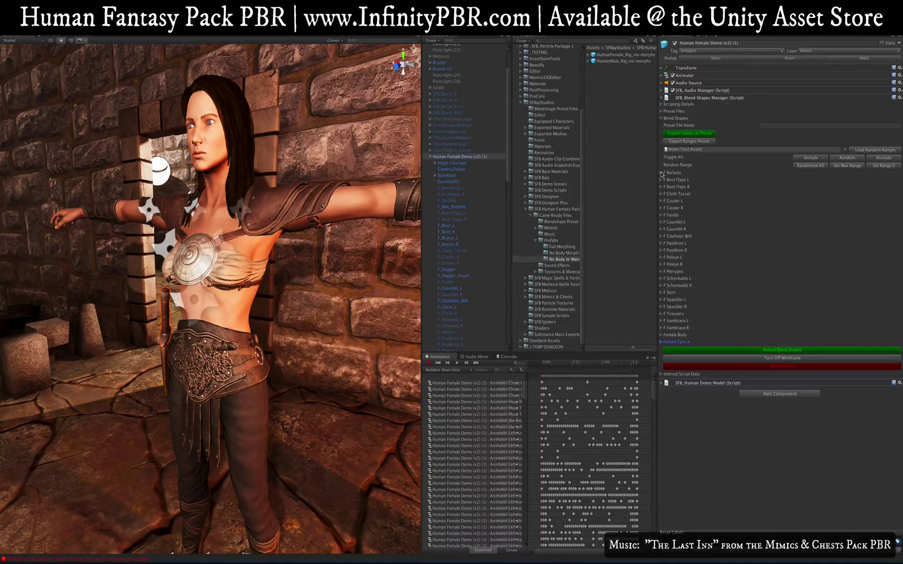
middle_click_drag(301, 362, 322, 264)
left_click(662, 272)
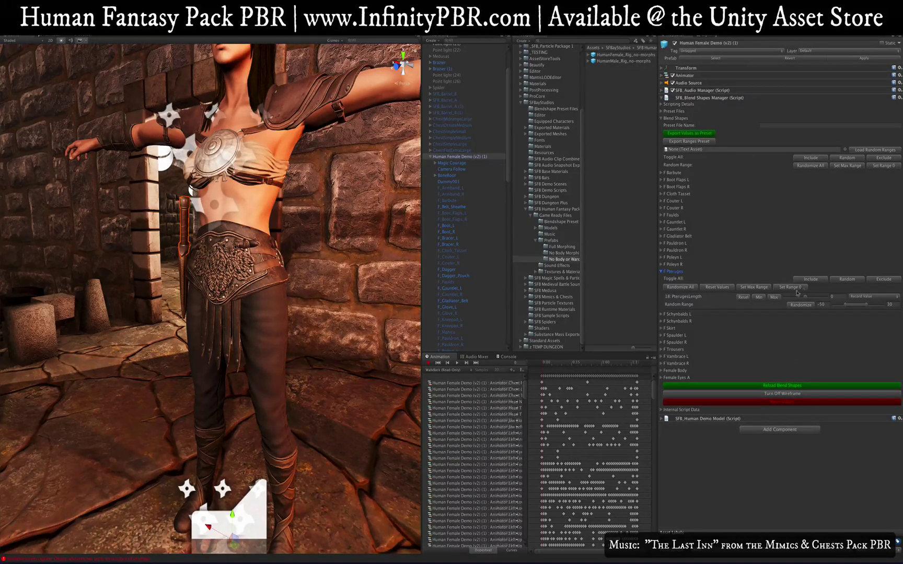
left_click_drag(805, 297, 848, 300)
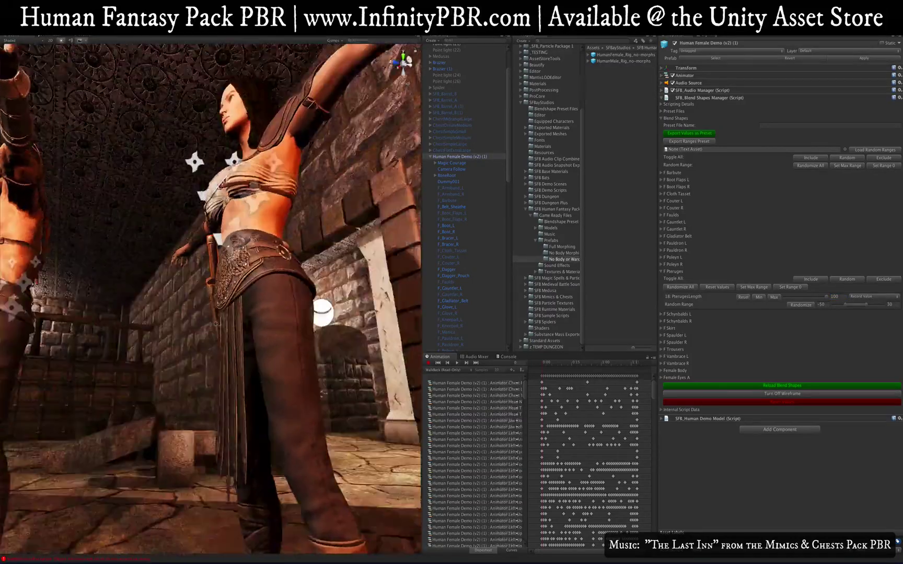
- Limit the PterugesLength random range to -35 through 37 and reset the shape's value
left_click_drag(217, 324, 275, 354, "alt")
middle_click_drag(267, 361, 275, 329)
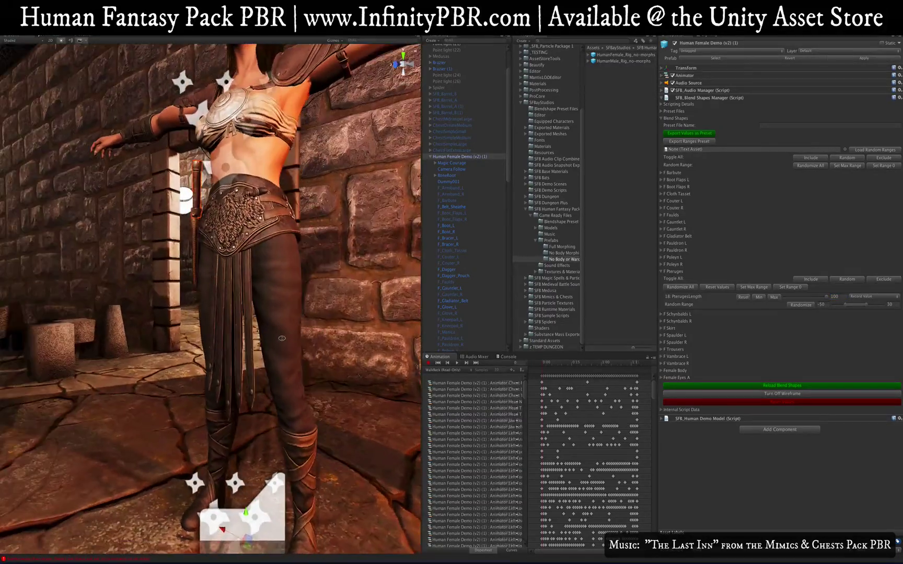
left_click_drag(826, 296, 803, 298)
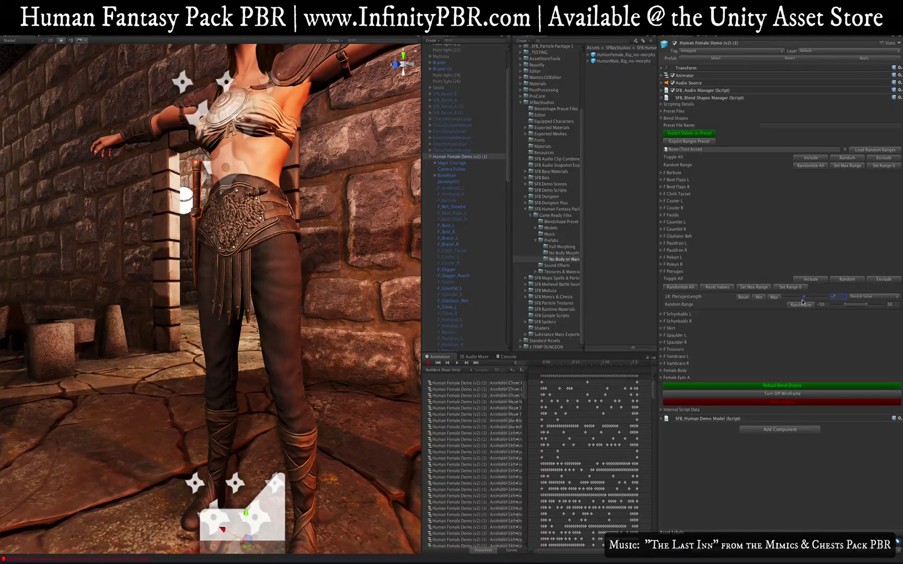
left_click_drag(804, 299, 800, 298)
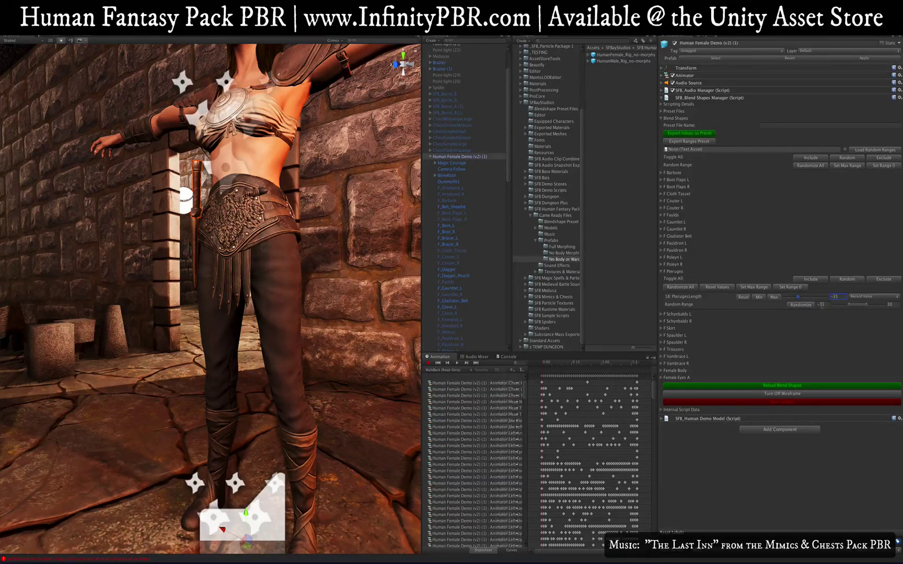
left_click_drag(795, 296, 813, 296)
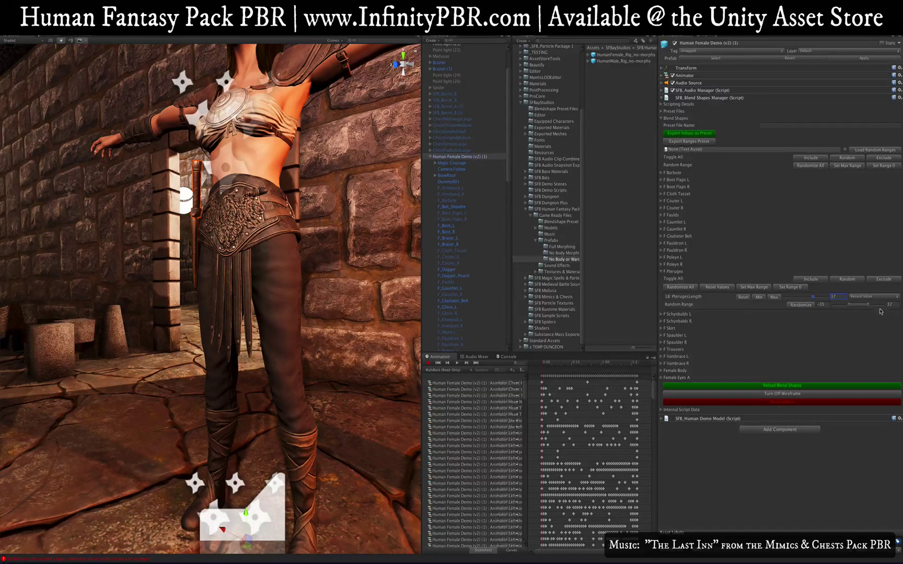
left_click(743, 297)
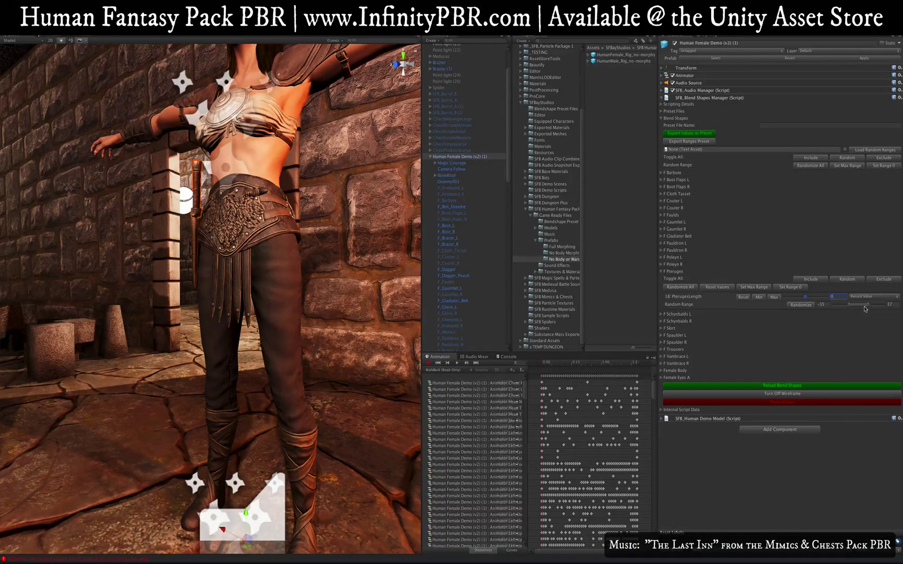
- Randomize PterugesLength repeatedly within its random range, then reset its value
left_click(799, 308)
left_click(799, 308)
left_click(799, 308)
left_click(800, 307)
left_click(799, 308)
left_click(799, 308)
left_click(799, 308)
left_click(799, 307)
left_click(799, 308)
left_click(743, 297)
- Check the recording options of PterugesLength, then expand the Female Body group and look through its blend shapes
left_click(895, 299)
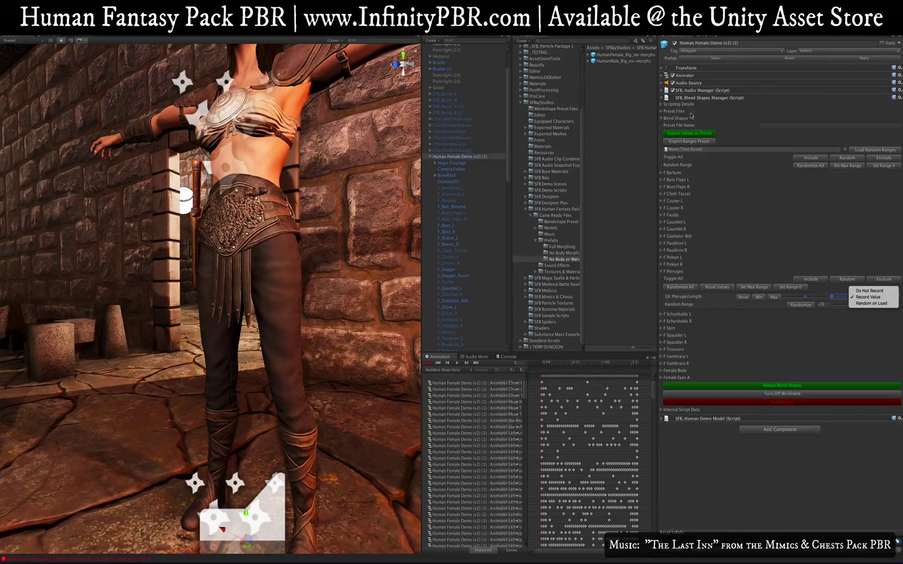
left_click(723, 303)
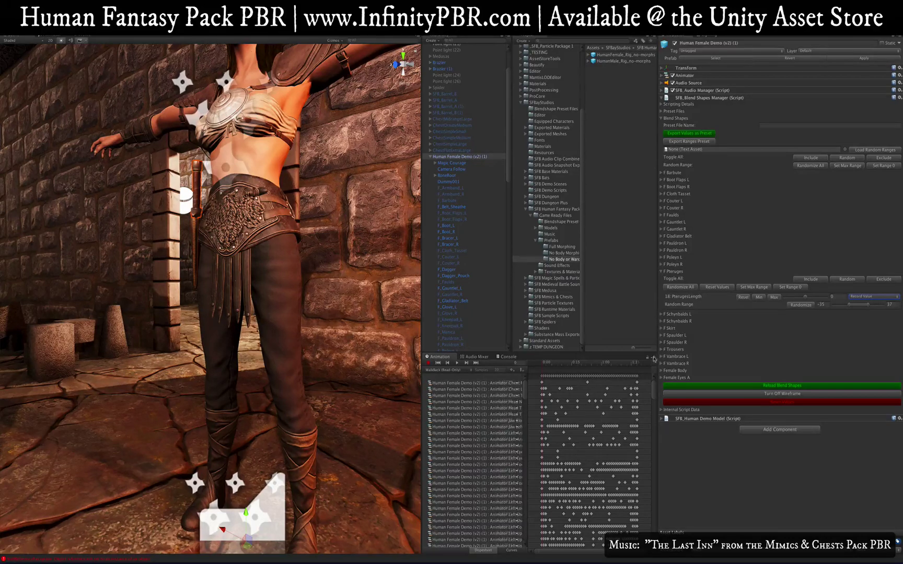
left_click(662, 371)
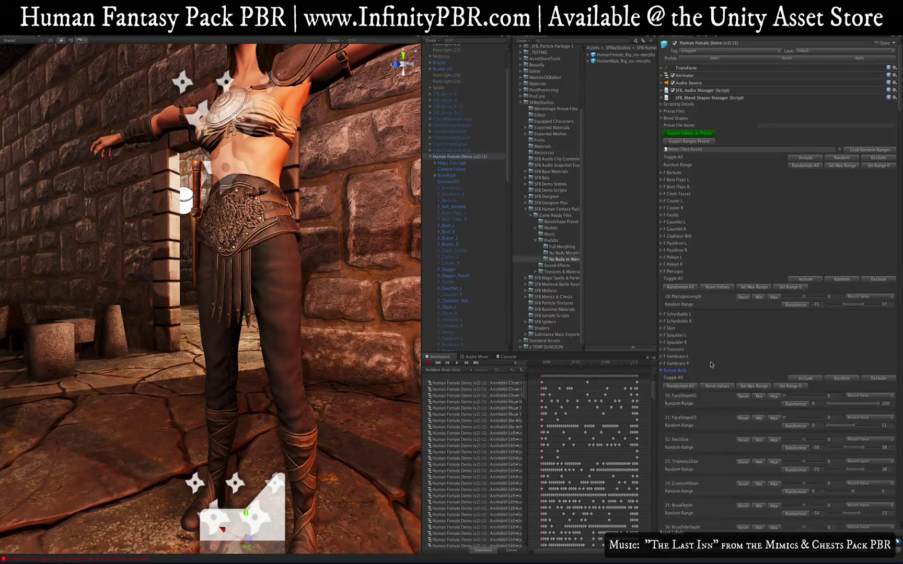
scroll(711, 424, "down", 10)
scroll(711, 425, "up", 6)
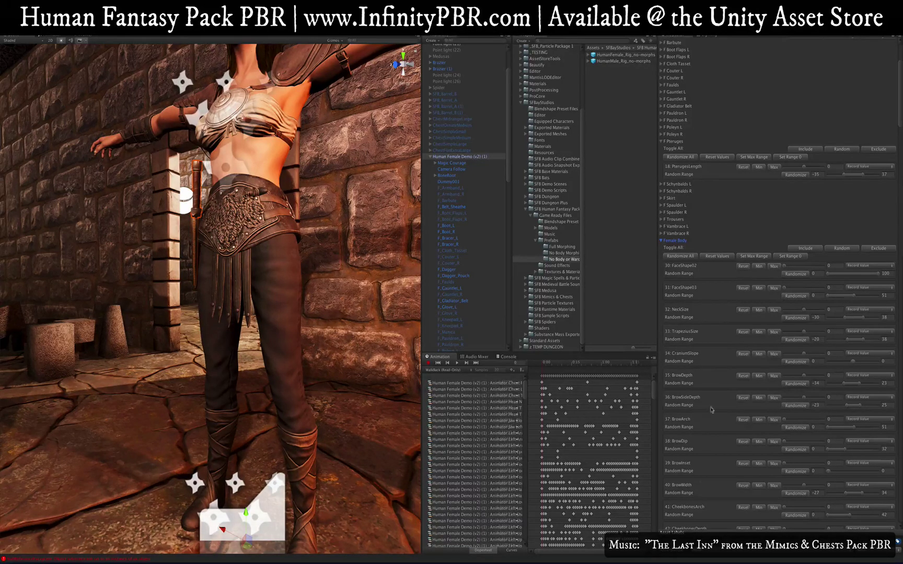
- Randomize all F Pteruges values twice, then reset them and set the group's random range to 0
left_click(686, 158)
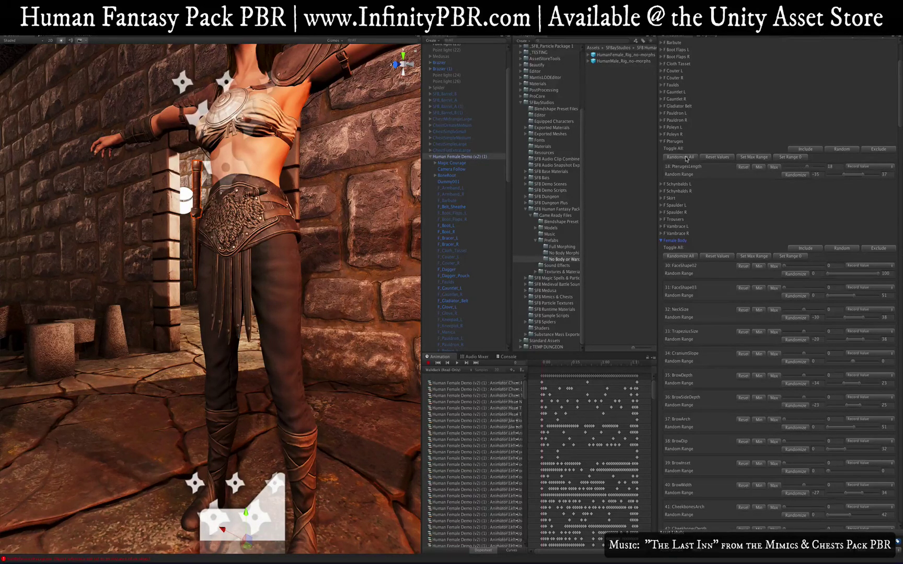
left_click(686, 158)
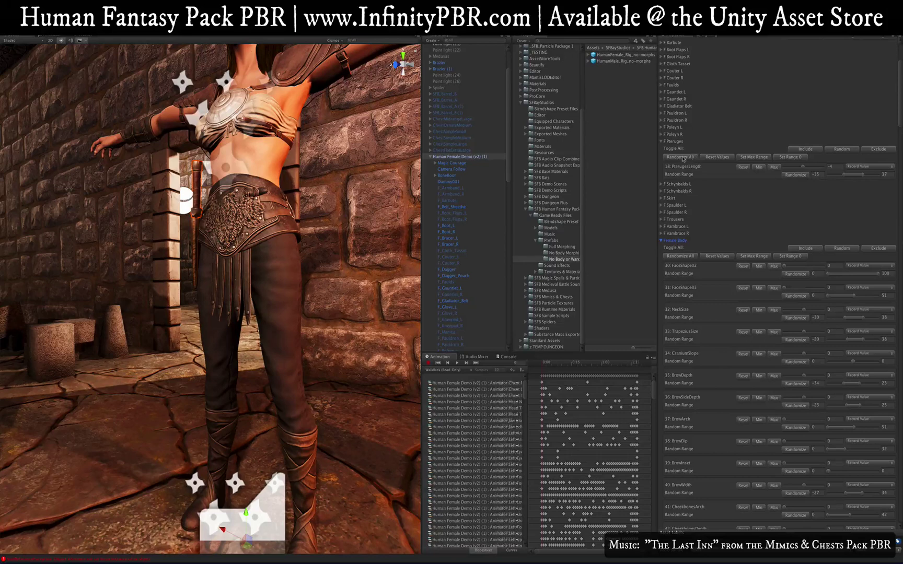
left_click(715, 157)
left_click(792, 158)
- Set all Female Body random ranges to their maximum and randomize the whole group several times
left_click(751, 257)
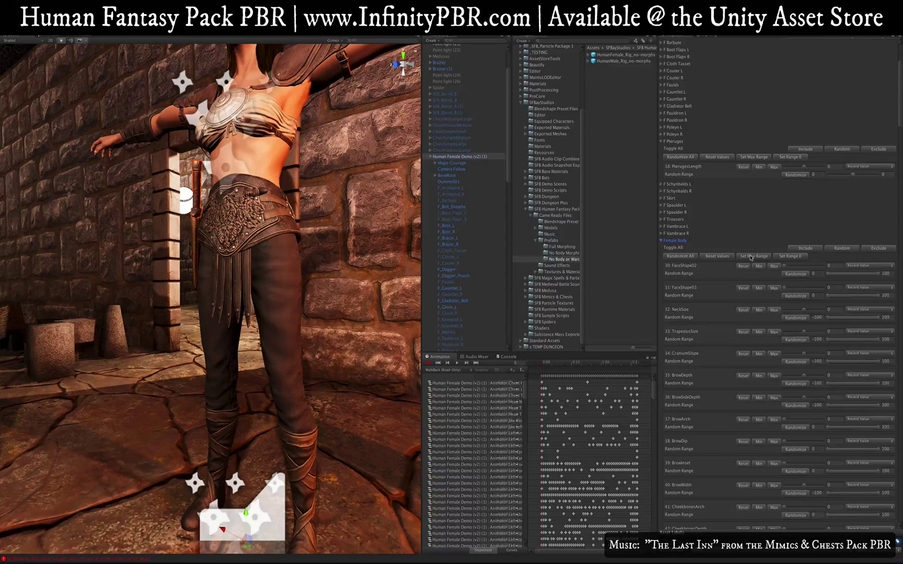
left_click(683, 256)
left_click(682, 257)
left_click(684, 258)
left_click(684, 258)
left_click(684, 258)
left_click(684, 258)
left_click(683, 257)
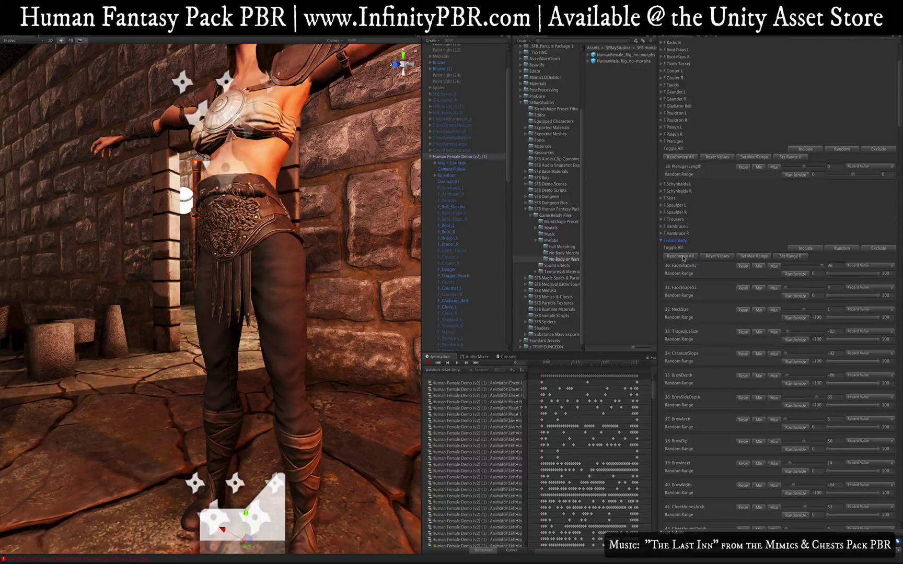
- Set the PterugesLength random range from -35 to 35
left_click(821, 175)
type("-35")
key("Tab")
- Inspect the randomized female character from head to hips, then reset all Female Body blend shape values
scroll(257, 230, "down", 3)
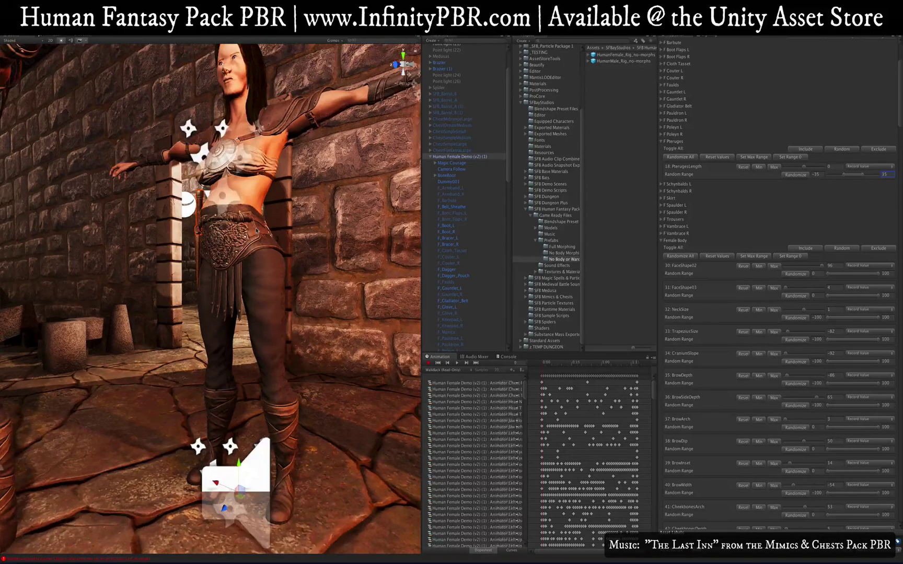
left_click_drag(257, 230, 262, 282, "alt")
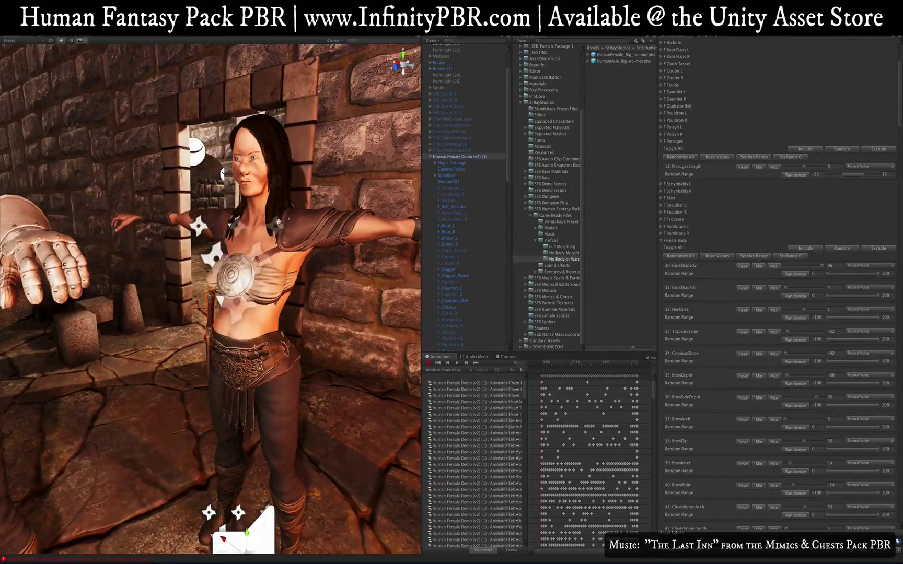
middle_click_drag(279, 224, 256, 240)
scroll(253, 249, "up", 3)
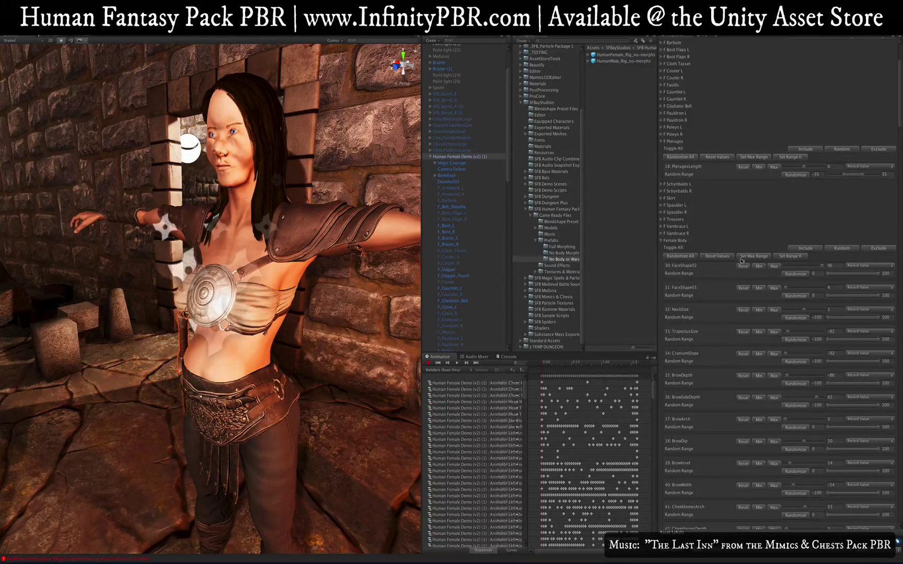
left_click(717, 256)
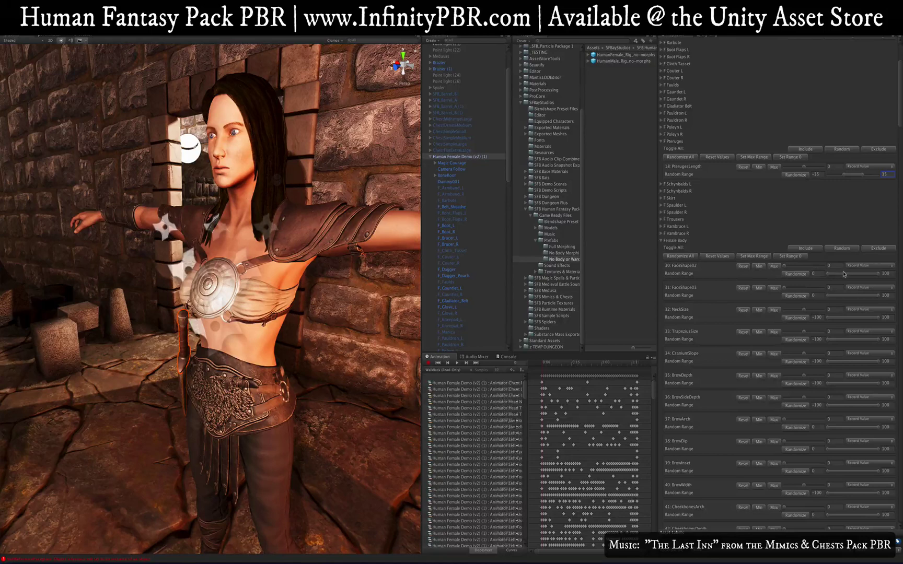
- Try out the FaceShape02 and FaceShape03 blend shapes and raise NeckSize to 100
left_click_drag(785, 266, 864, 265)
left_click(759, 266)
mouse_move(786, 288)
left_mouse_down()
mouse_move(895, 284)
mouse_move(778, 284)
left_mouse_up()
left_click(808, 311)
left_click_drag(856, 308, 860, 309)
left_click_drag(723, 307, 888, 312)
- Try out the cranium and BrowDip blend shapes on the face, then randomize all Female Body values
left_click_drag(306, 271, 347, 288, "alt")
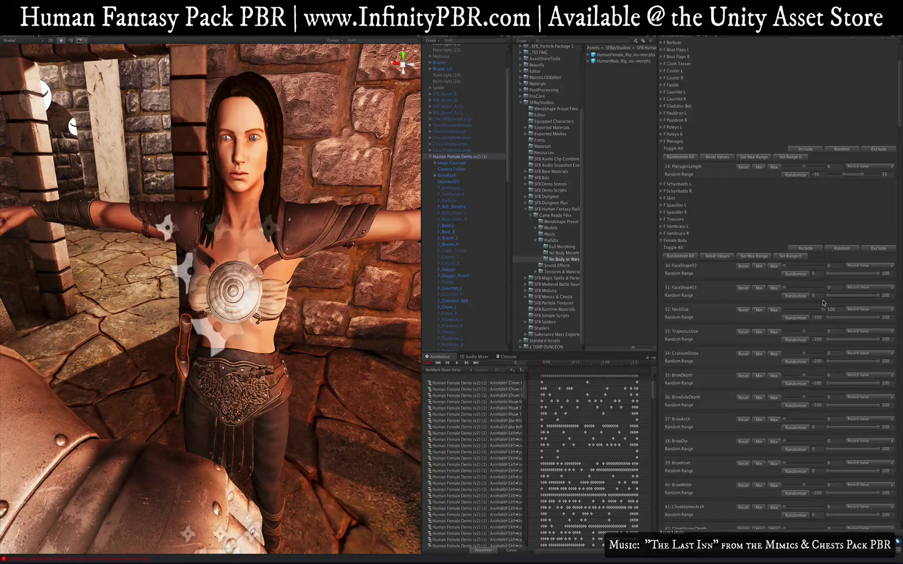
mouse_move(805, 353)
left_mouse_down()
mouse_move(857, 354)
mouse_move(791, 354)
mouse_move(823, 355)
mouse_move(805, 354)
left_mouse_up()
left_click_drag(791, 443, 848, 435)
left_click(687, 256)
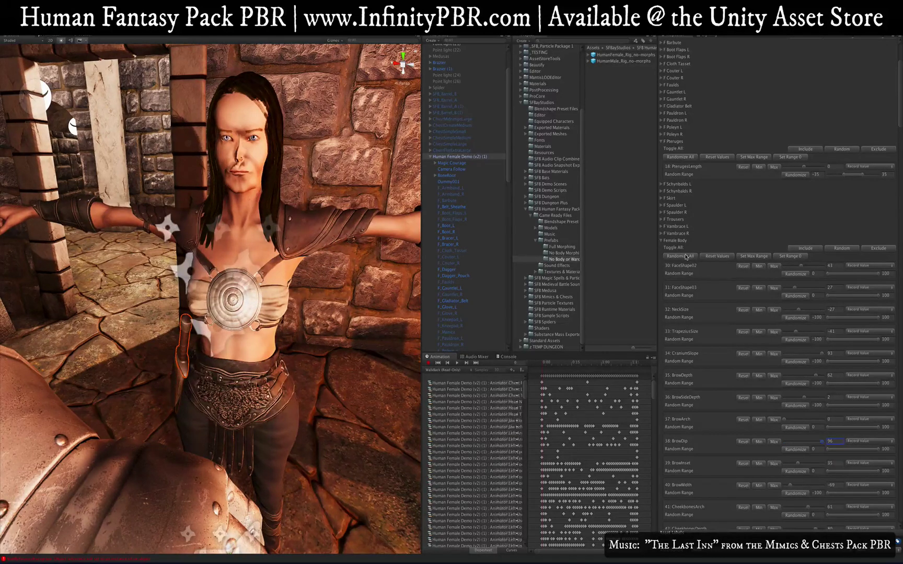
- Randomize all Female Body values again, view the character's face and torso from the side, and reset the values
left_click(686, 256)
scroll(286, 163, "up", 4)
middle_click_drag(287, 162, 253, 258)
left_click_drag(253, 258, 191, 241, "alt")
middle_click_drag(194, 242, 219, 227)
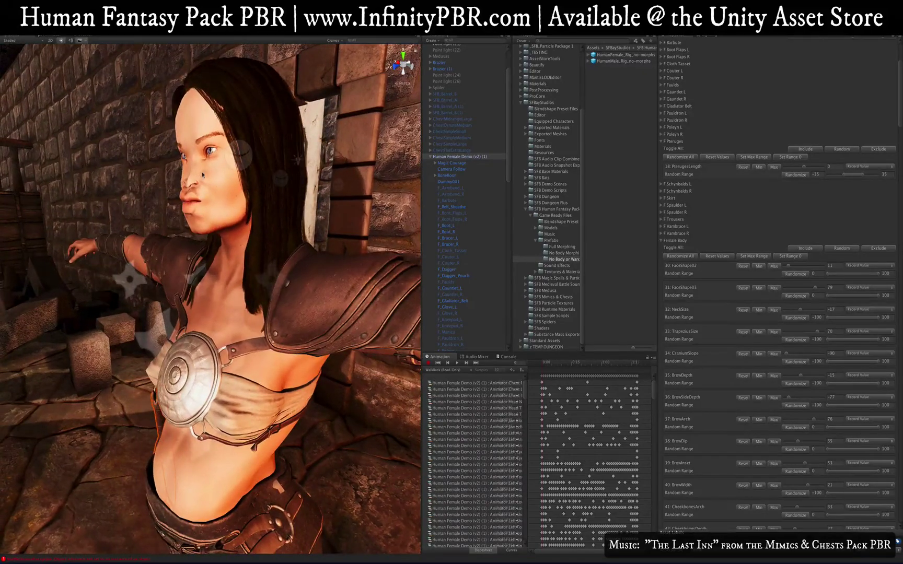
scroll(215, 186, "down", 5)
scroll(215, 186, "up", 5)
mouse_move(215, 186)
left_mouse_down("alt")
mouse_move(310, 264)
mouse_move(337, 262)
mouse_move(215, 178)
mouse_move(223, 184)
left_mouse_up("alt")
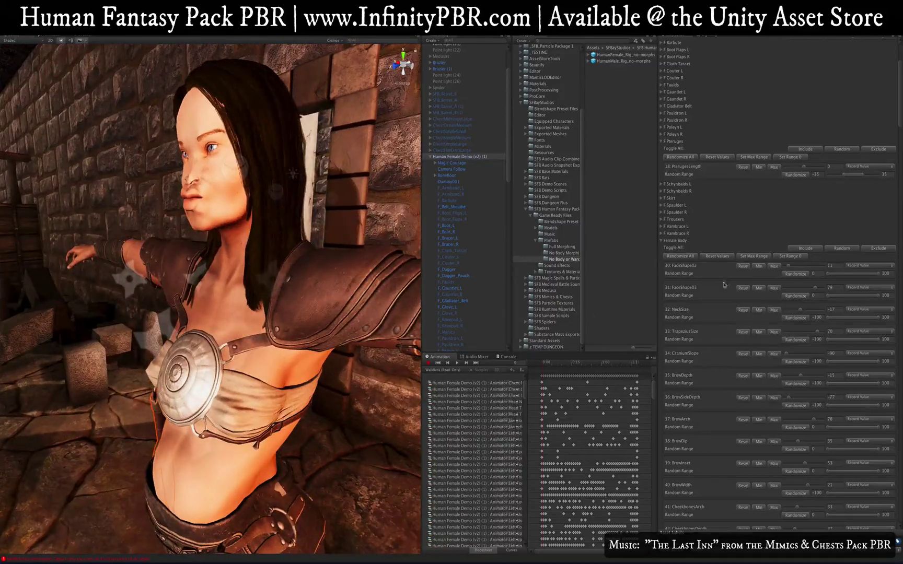
left_click(710, 257)
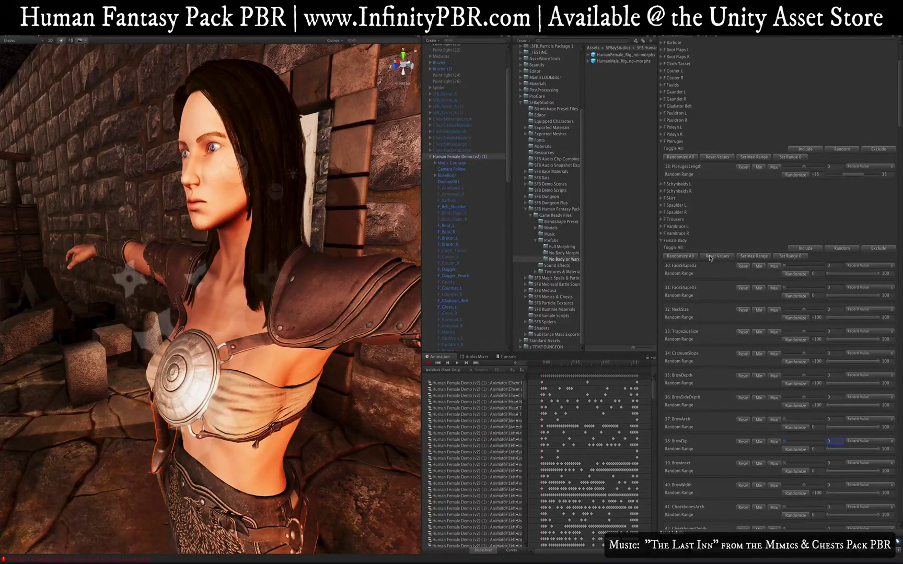
- Randomize all Female Body values repeatedly while viewing the character from the front
left_click(681, 256)
left_click_drag(224, 301, 319, 302, "alt")
left_click(686, 257)
left_click(686, 257)
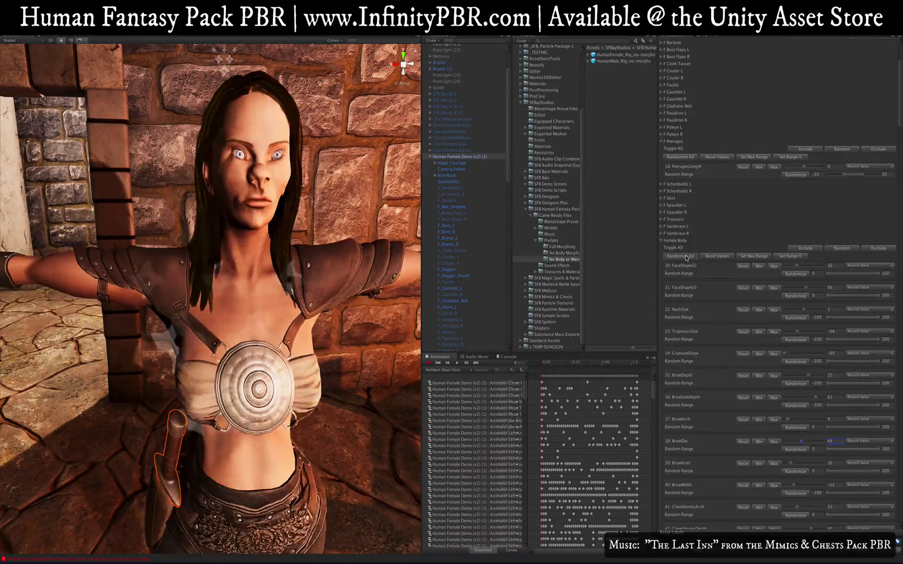
left_click(686, 257)
left_click(686, 257)
left_click(686, 257)
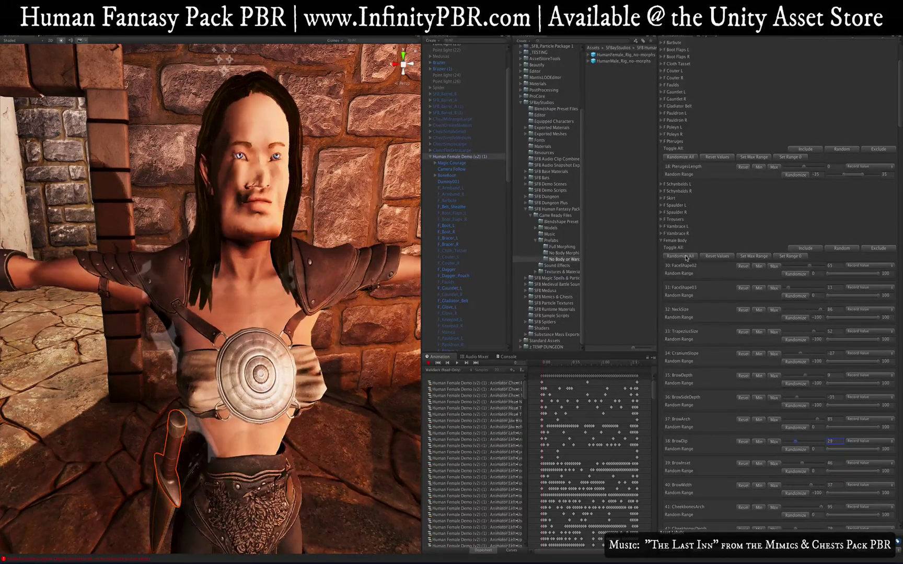
left_click(686, 257)
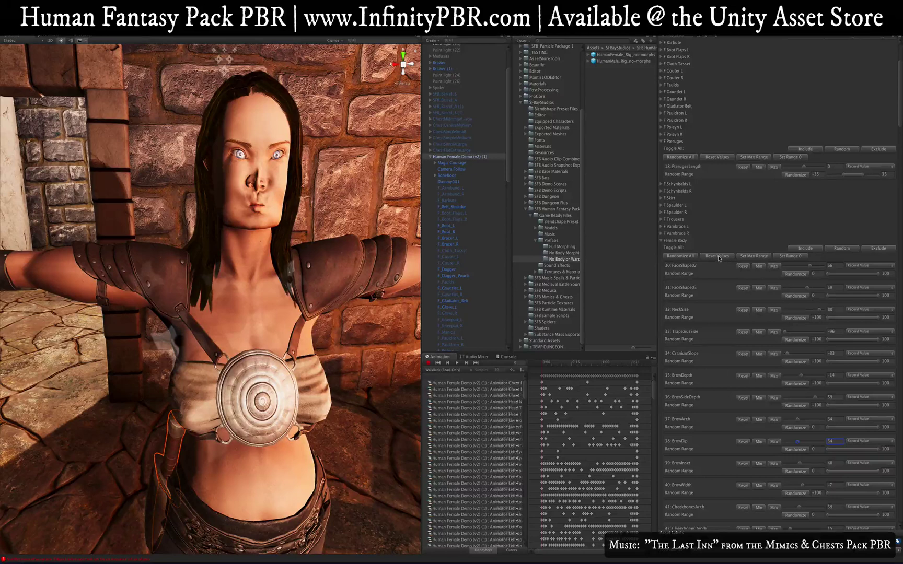
- Reset all Female Body blend shape values and set their random ranges to 0
left_click(718, 257)
left_click(792, 256)
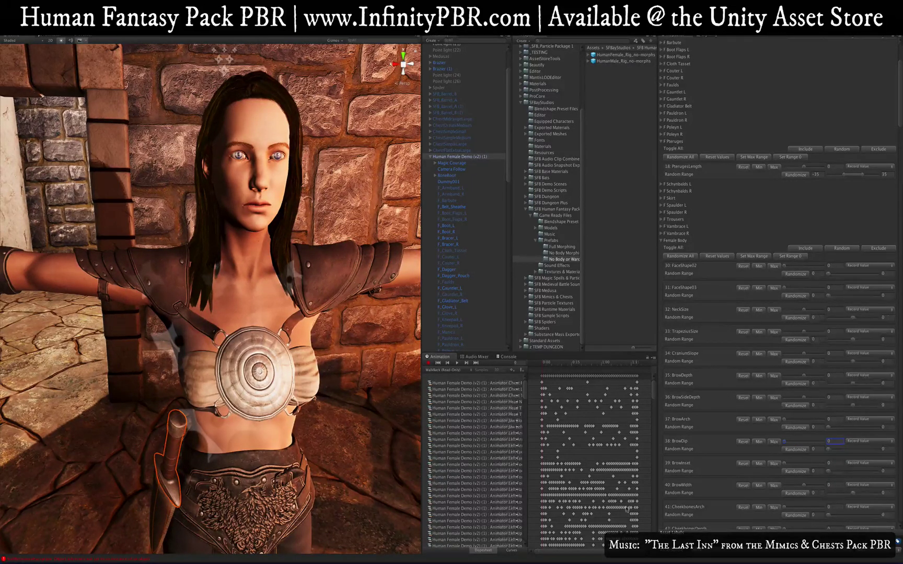
scroll(793, 288, "up", 5)
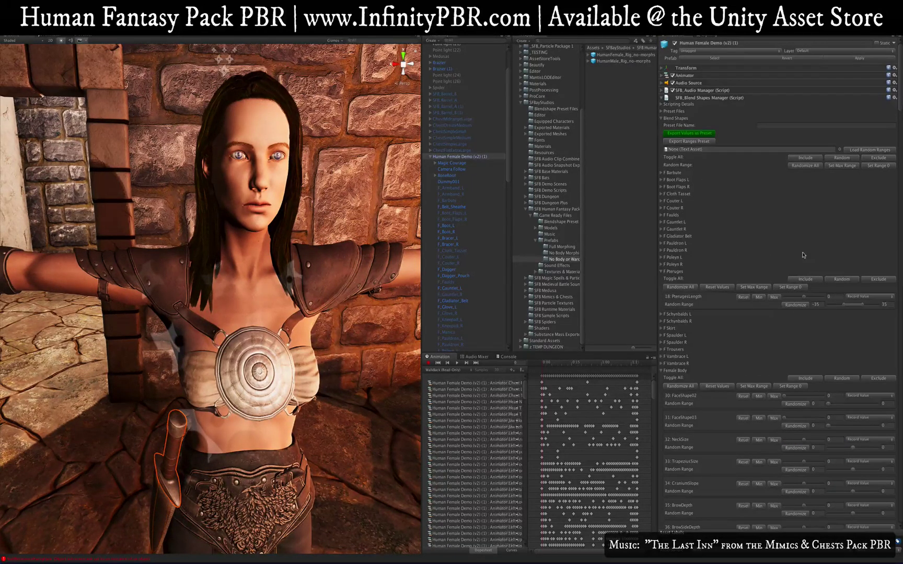
scroll(765, 232, "down", 5)
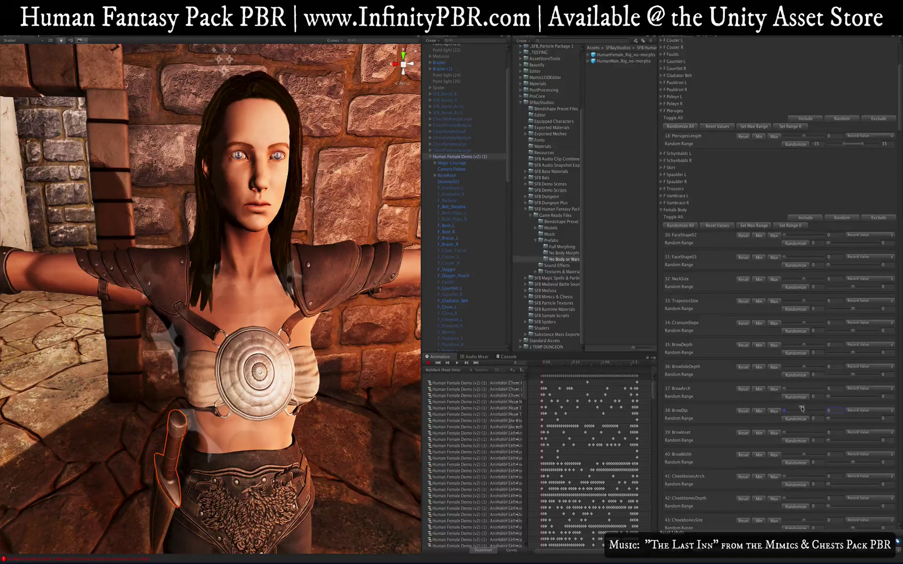
- Collapse the F Pteruges group and expand the Preset Files section of the Blend Shapes Manager
scroll(791, 375, "up", 5)
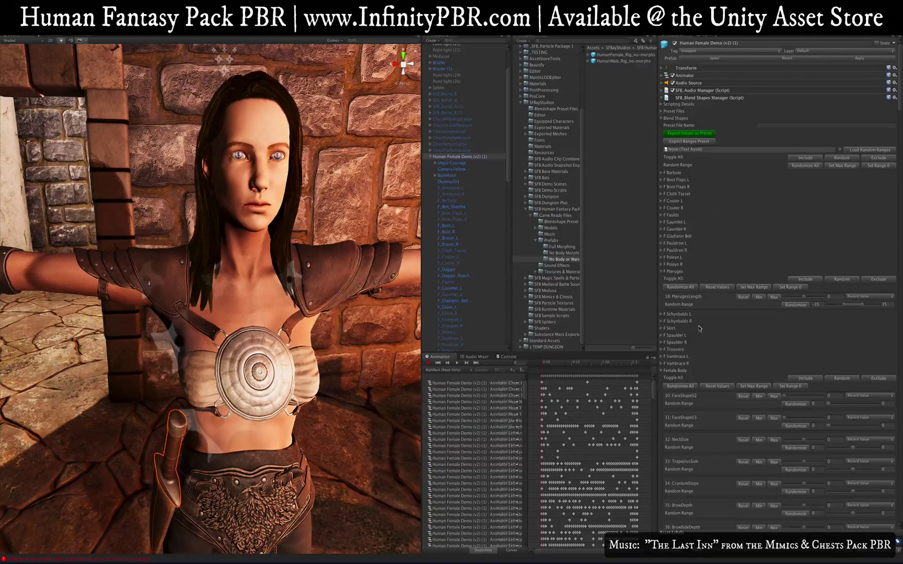
left_click(661, 271)
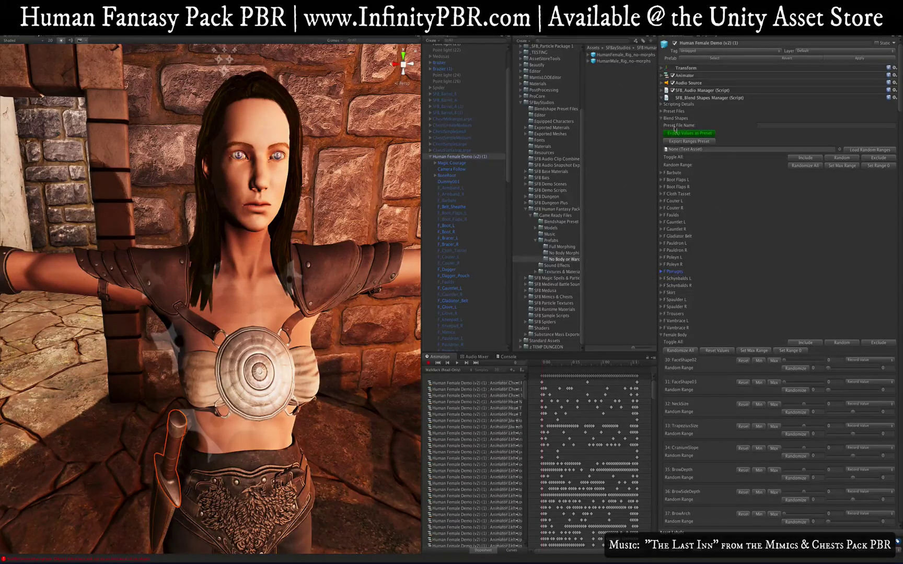
left_click(662, 111)
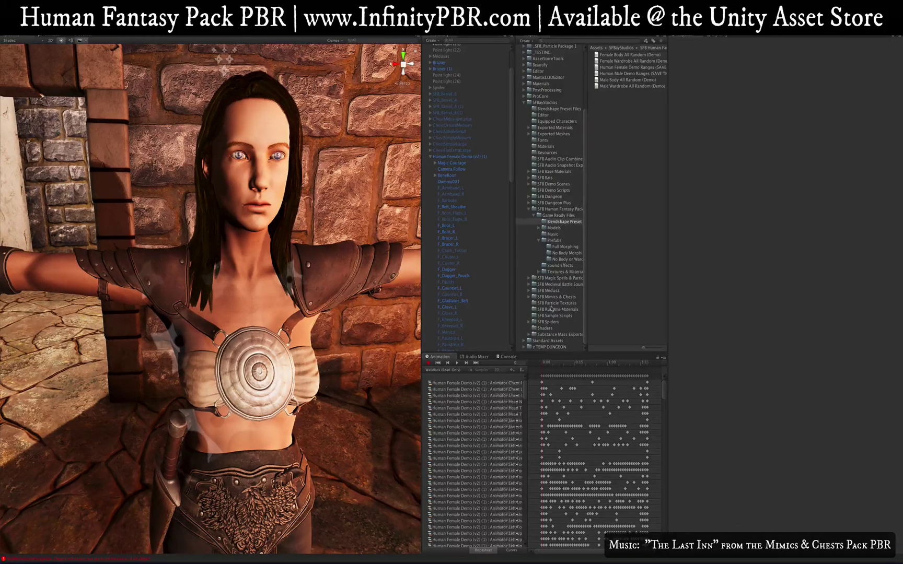
- View the Human Female and Human Male Demo Ranges files in the game-ready Blendshape Preset folder
left_click(567, 222)
left_click(653, 67)
left_click(646, 73)
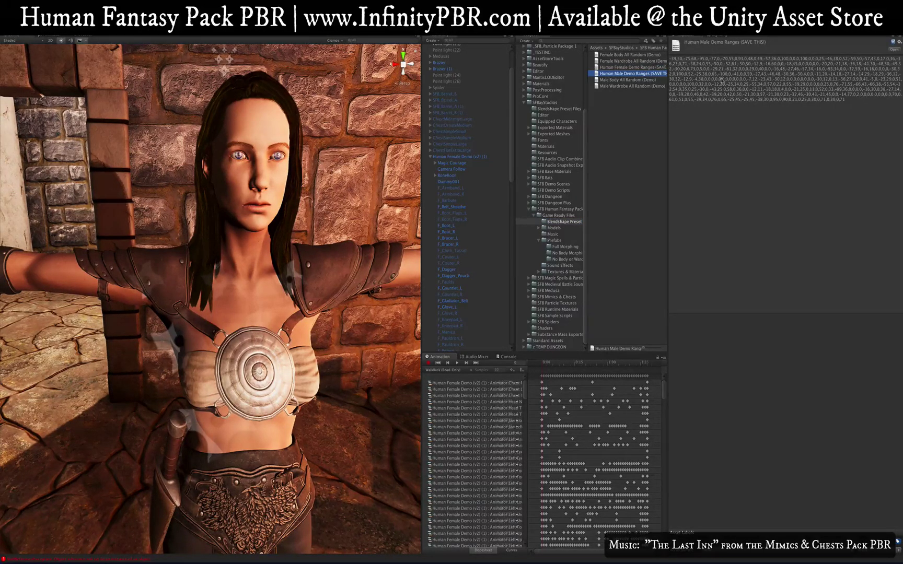
- Load the random ranges from the Human Female Demo Ranges (SAVE THIS) file into Human Female Demo (v2) (1)
left_click(474, 156)
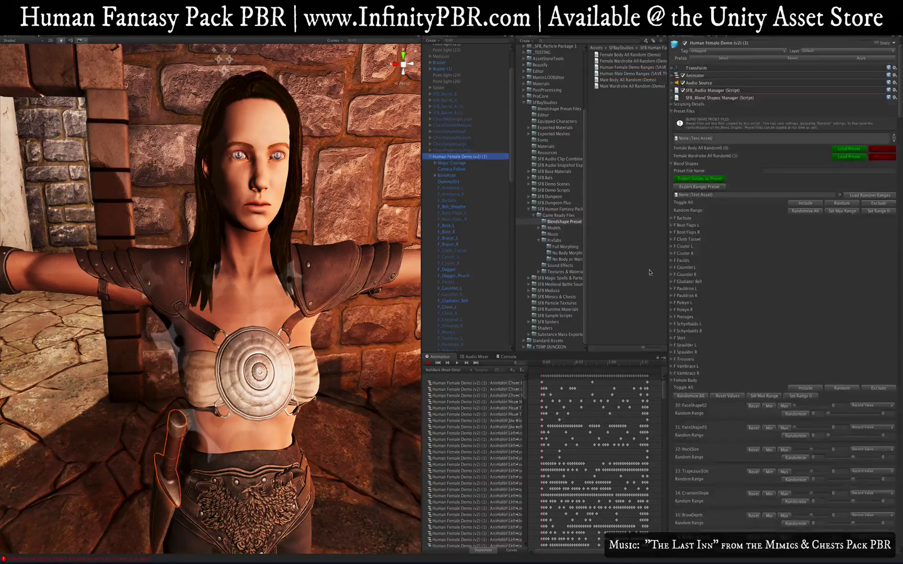
left_click_drag(632, 66, 695, 196)
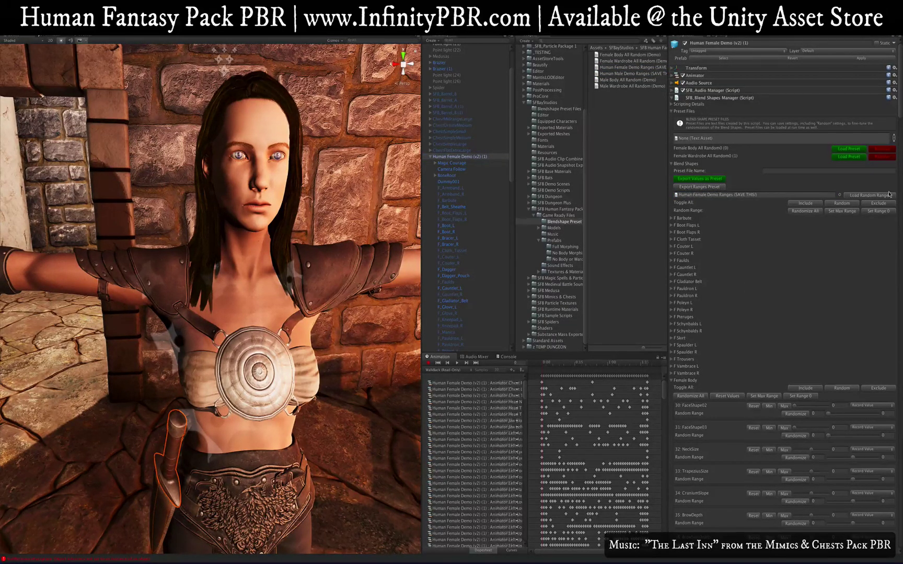
left_click(863, 196)
- Randomize all Female Body values repeatedly within the loaded ranges and review the ranges of the individual blend shapes
left_click(693, 396)
left_click(693, 396)
left_click(692, 396)
left_click(692, 396)
left_click(692, 396)
left_click(693, 396)
left_click(693, 396)
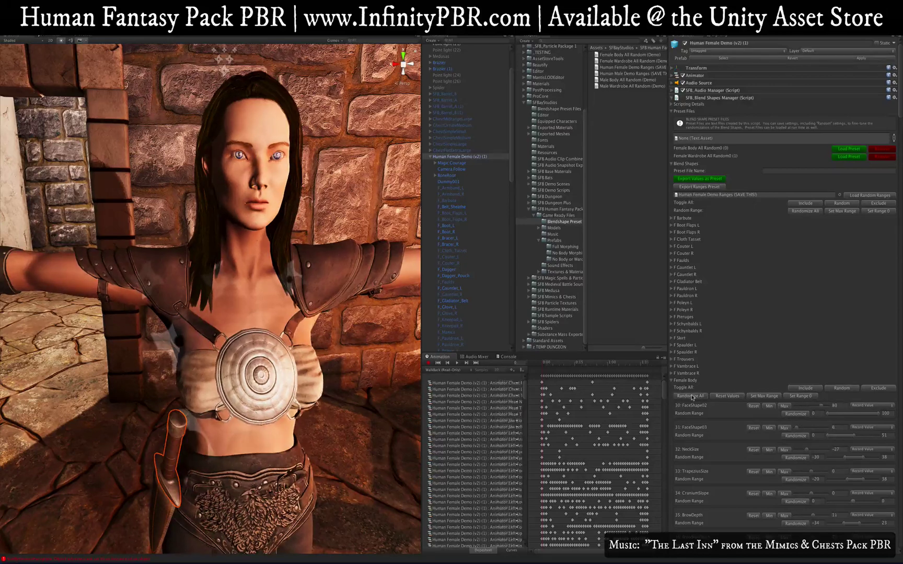
left_click(693, 396)
left_click(692, 396)
left_click(692, 396)
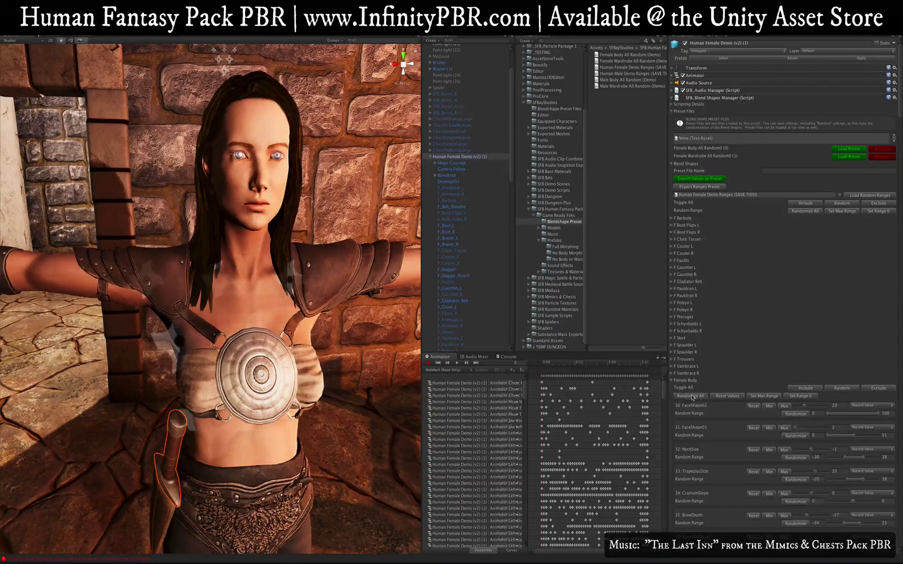
left_click(692, 396)
left_click(692, 397)
left_click(692, 397)
left_click(693, 396)
left_click(692, 396)
left_click(692, 396)
left_click(692, 396)
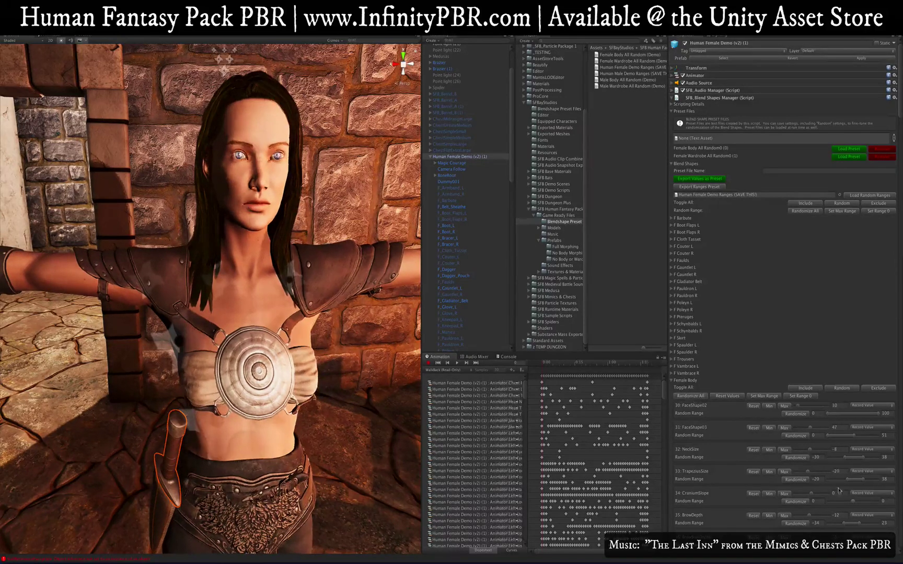
scroll(815, 487, "down", 5)
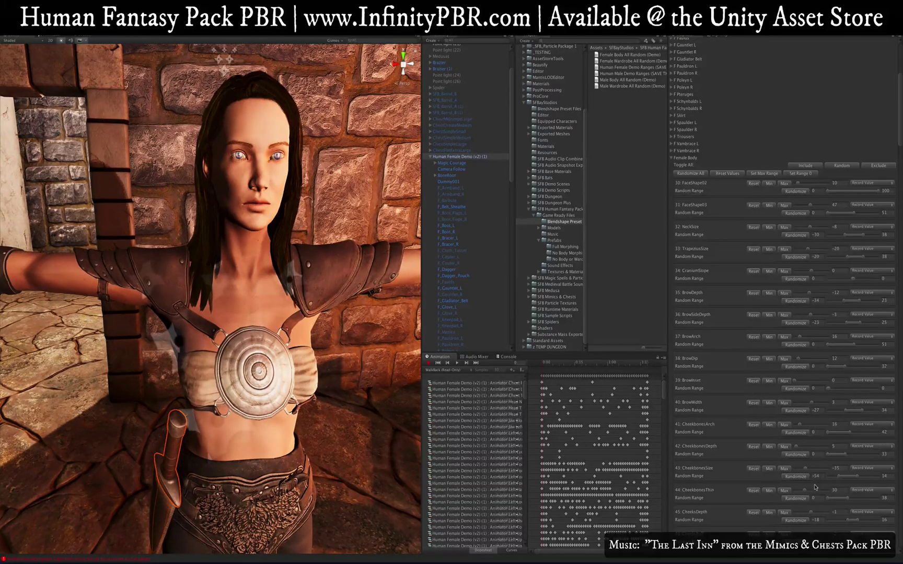
scroll(816, 487, "up", 5)
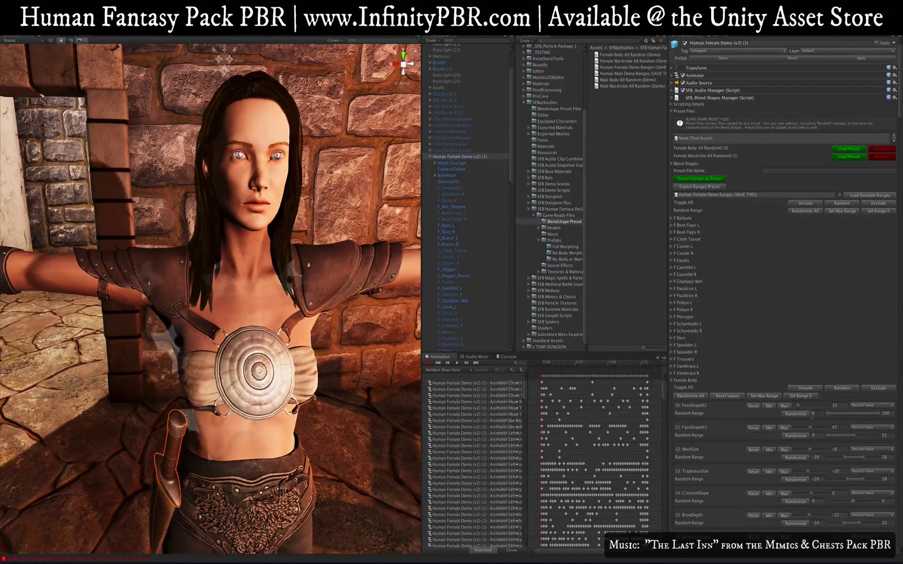
- Generate further random Female Body variations from the loaded demo ranges
left_click(690, 397)
left_click(690, 397)
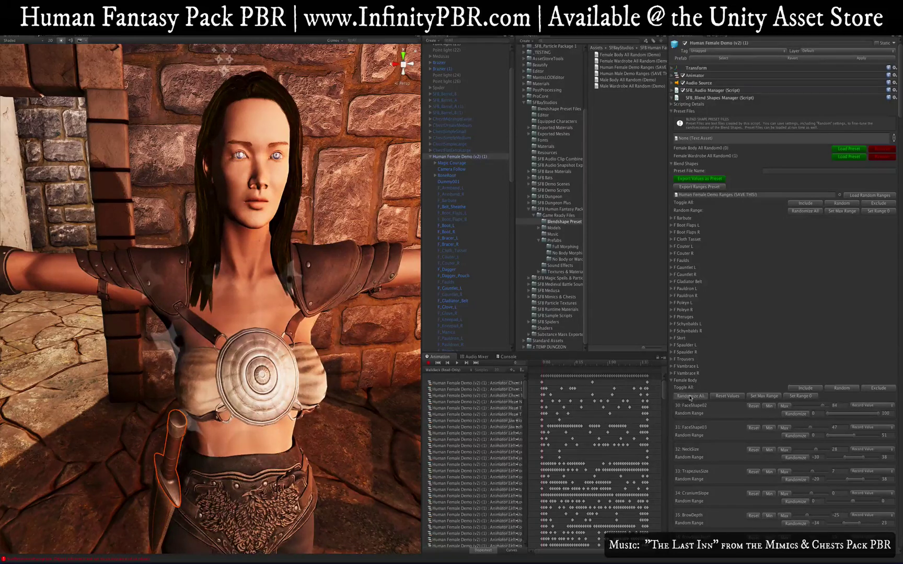
left_click(690, 396)
left_click(690, 396)
left_click(690, 396)
left_click(690, 396)
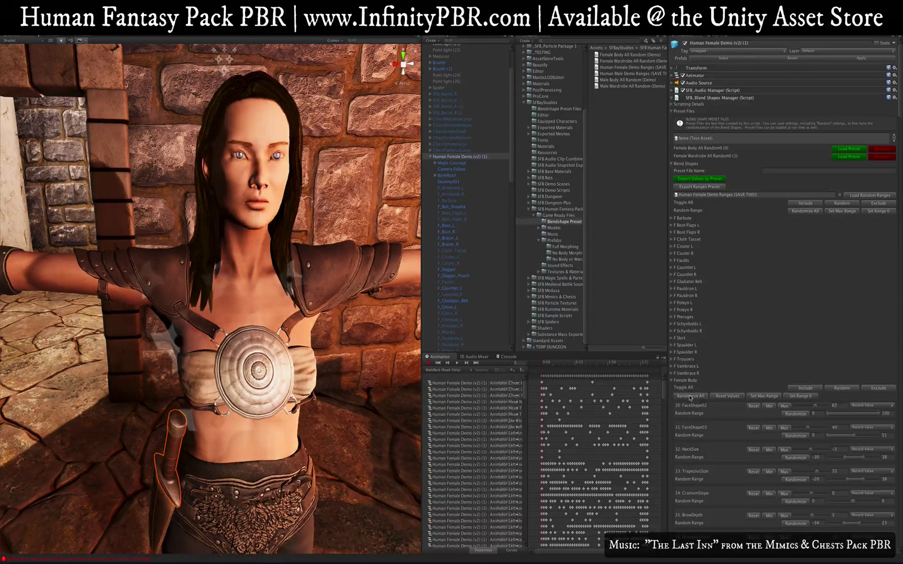
left_click(690, 396)
left_click(690, 396)
left_click(690, 396)
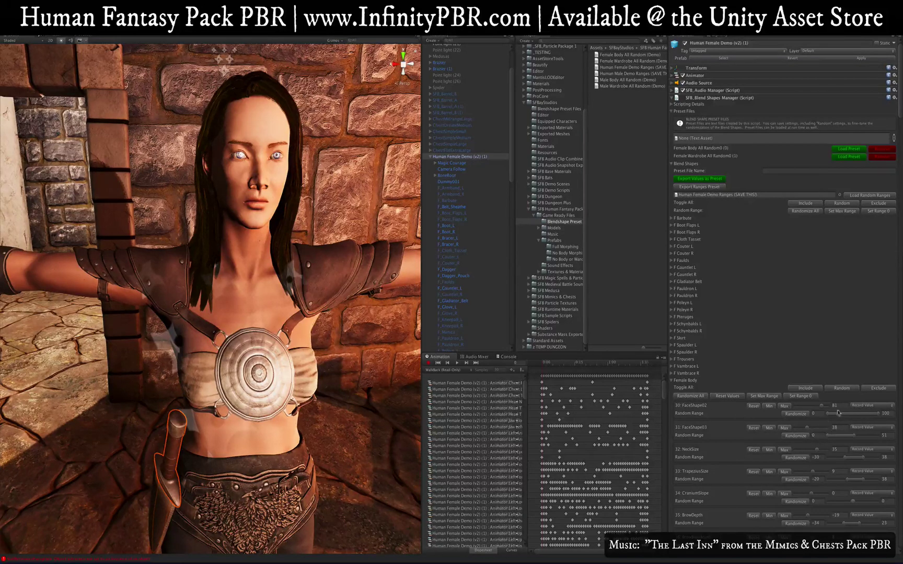
left_click(686, 397)
left_click(686, 397)
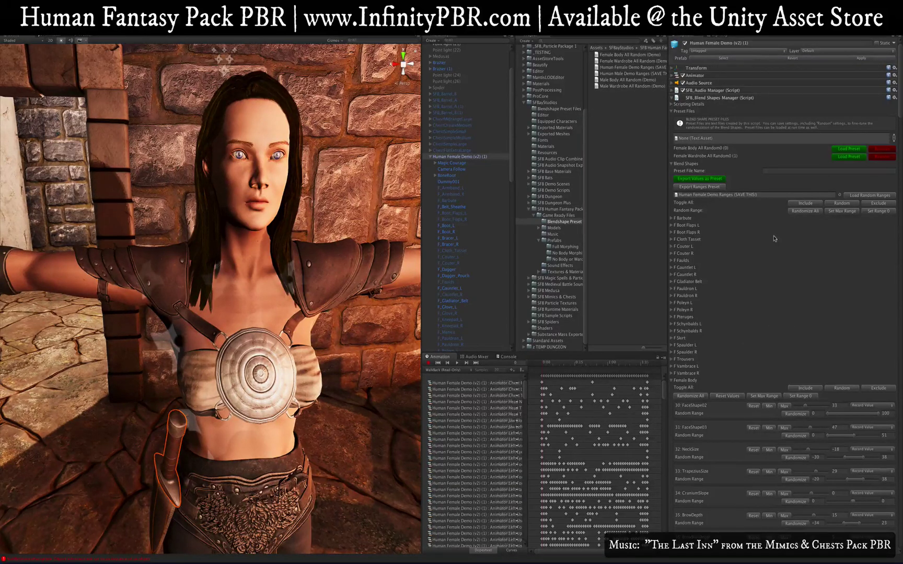
- Check the F Gauntlet R blend shape ranges, then export the current random ranges as presets to the Blendshape Preset Files folder
left_click(672, 274)
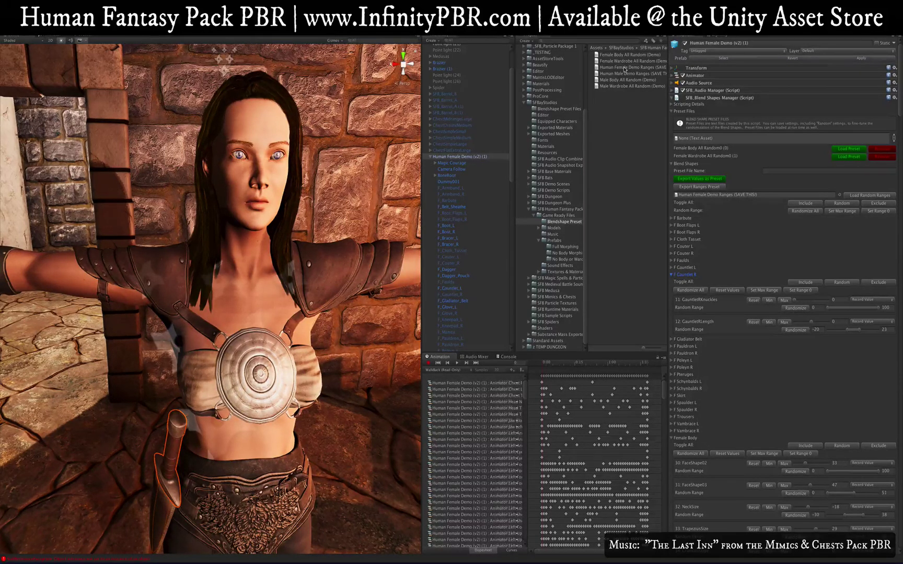
left_click(671, 275)
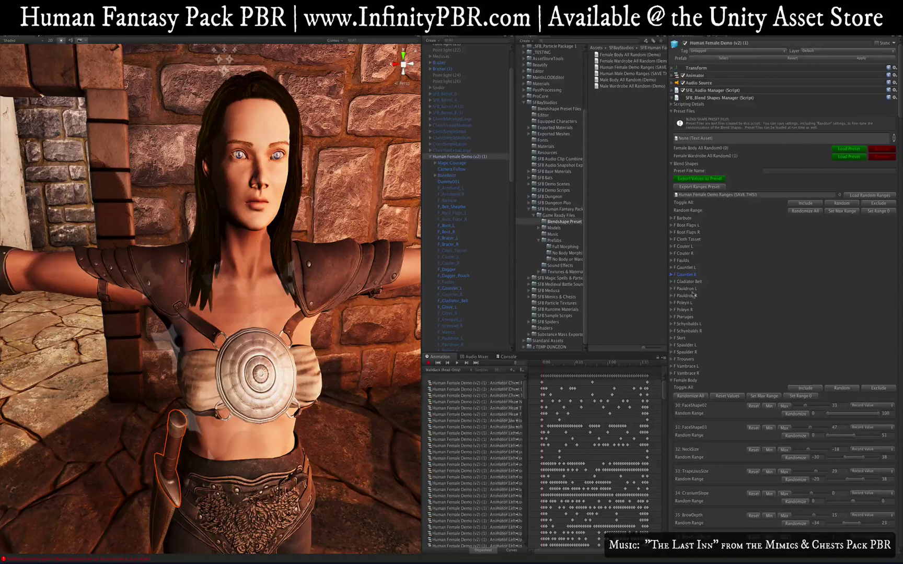
left_click(700, 188)
left_click(555, 109)
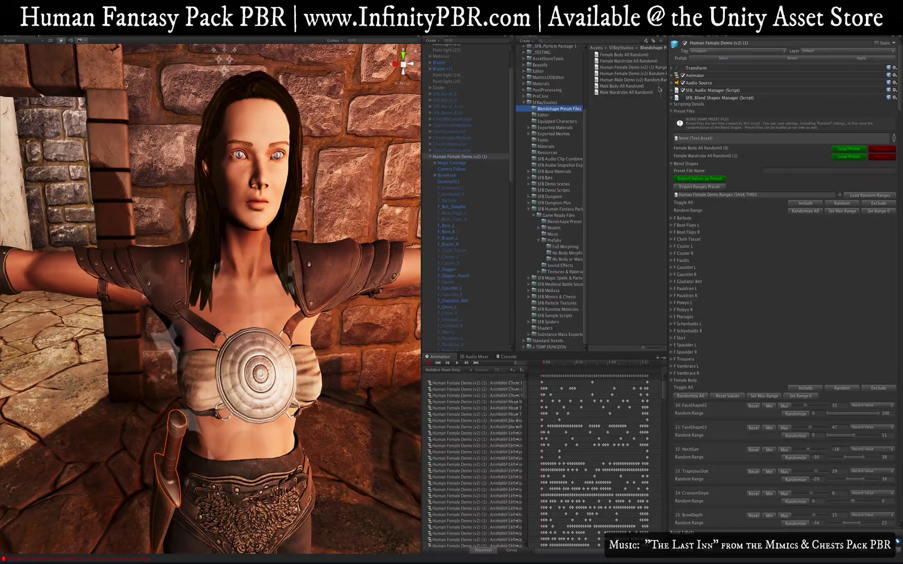
left_click_drag(669, 94, 689, 92)
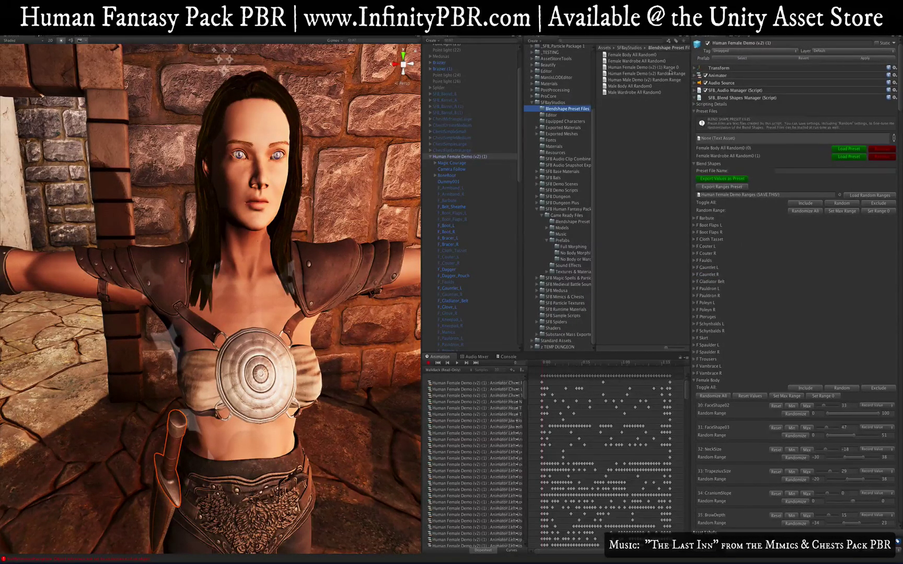
left_click(716, 187)
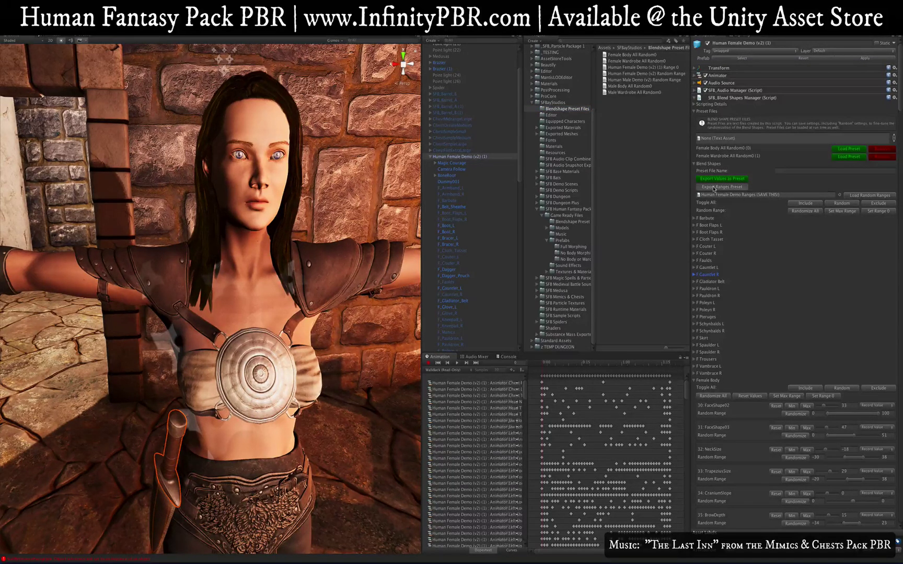
- Look through the exported Human Female Demo (v2) (1) Range preset files, ending on Range 3
left_click(650, 92)
left_click(665, 80)
left_click(664, 74)
left_click(663, 68)
left_click(665, 85)
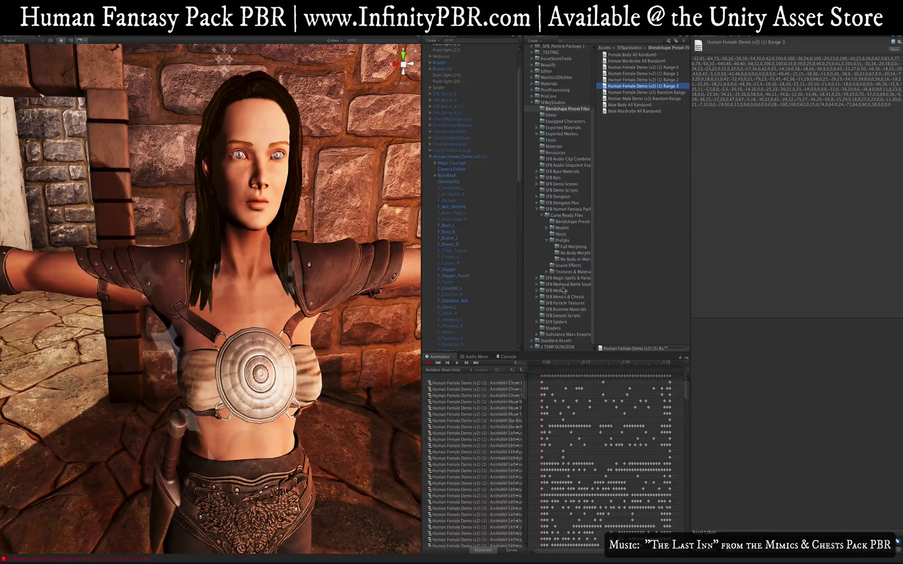
- Return to the game-ready Blendshape Preset folder and bring up the Female Body blend shapes of Human Female Demo (v2) (1)
left_click(569, 222)
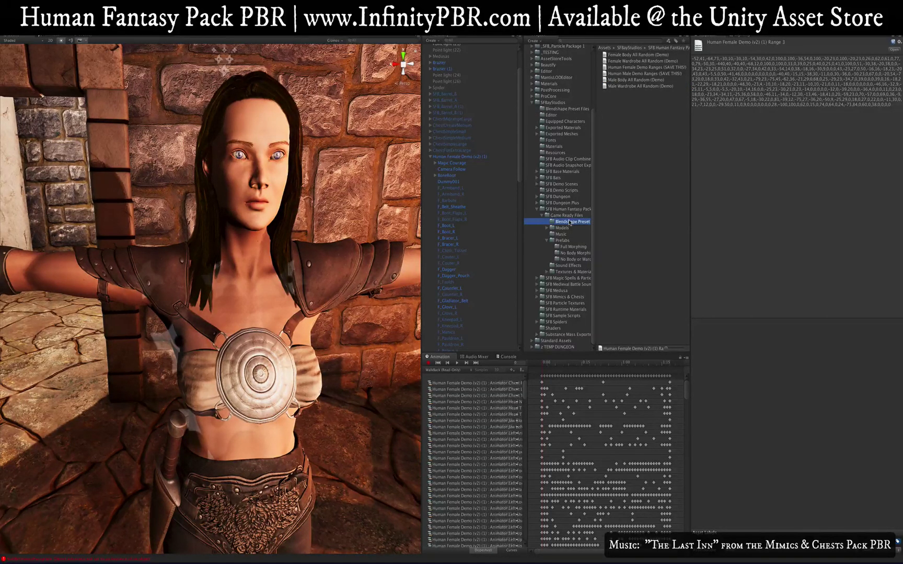
left_click(440, 156)
left_click(695, 381)
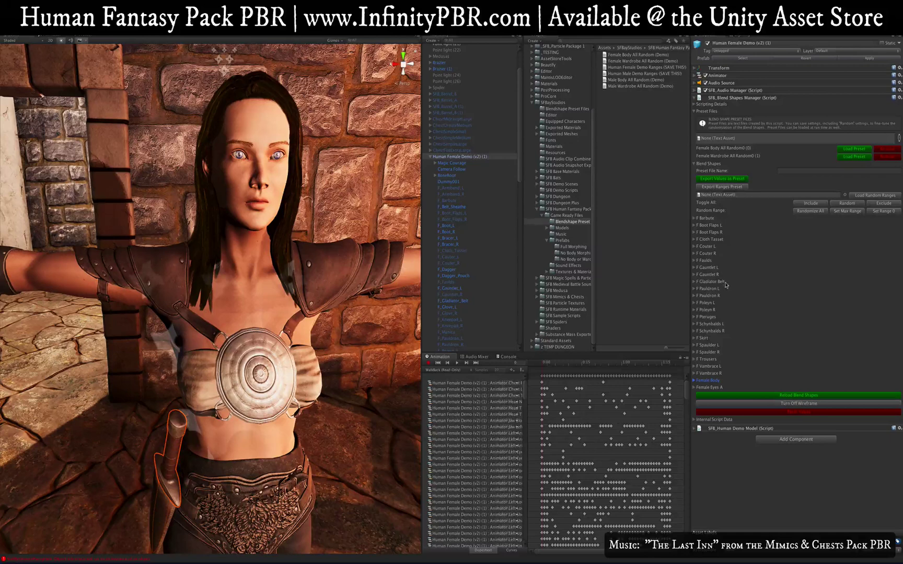
left_click(694, 380)
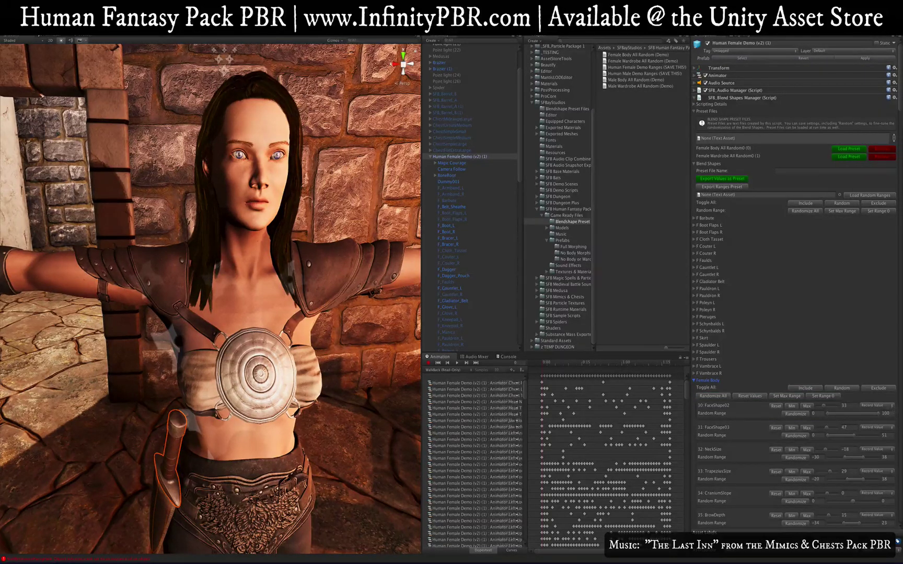
- Look at the recording options for the FaceShape02 blend shape, keeping Record Value
left_click(890, 404)
left_click_drag(664, 401, 662, 401)
left_click(891, 407)
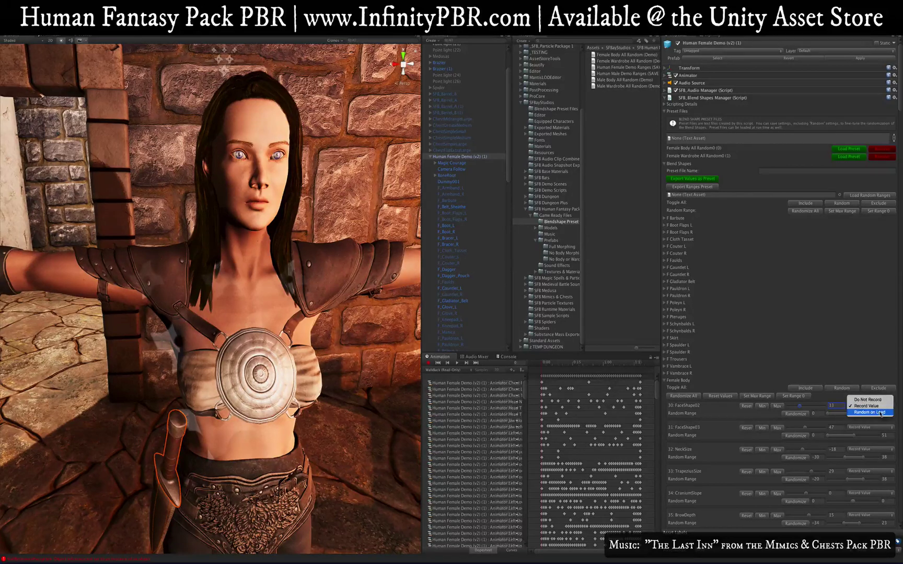
left_click(849, 339)
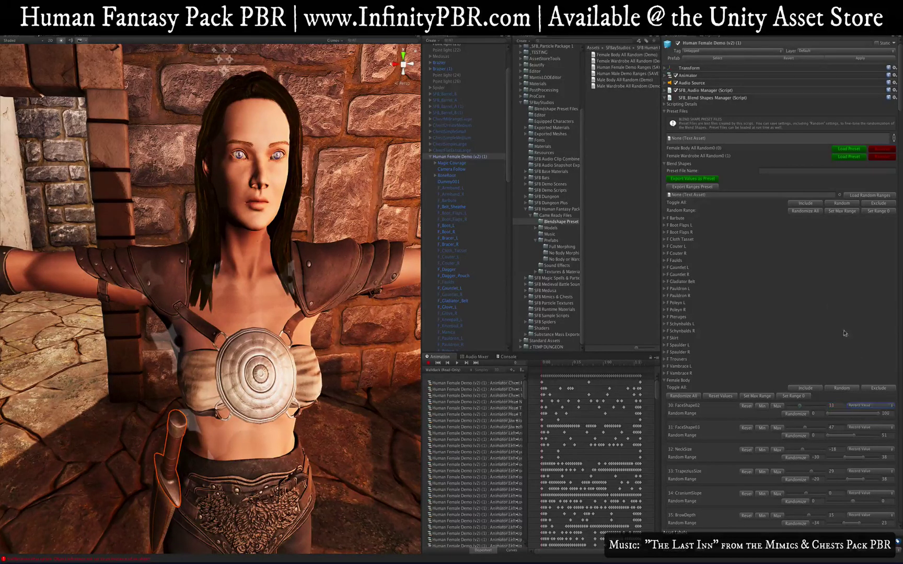
- Randomize all of the female character's blend shapes within their ranges and set every shape to Random on Load
left_click(803, 212)
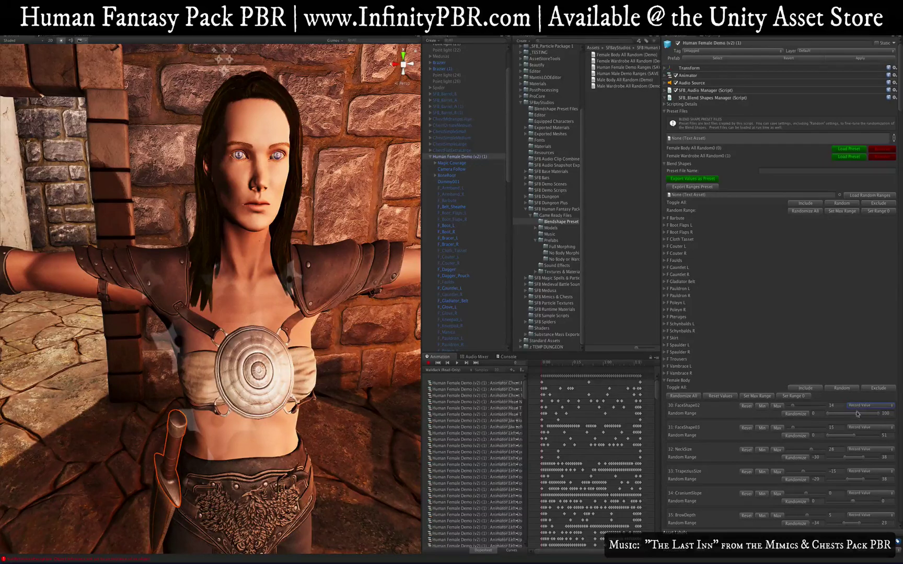
left_click(842, 204)
left_click(877, 205)
- Name the preset file Demo Random Female and export the values as presets into the Blendshape Preset Files folder
left_click(772, 170)
type("Demo Random Female")
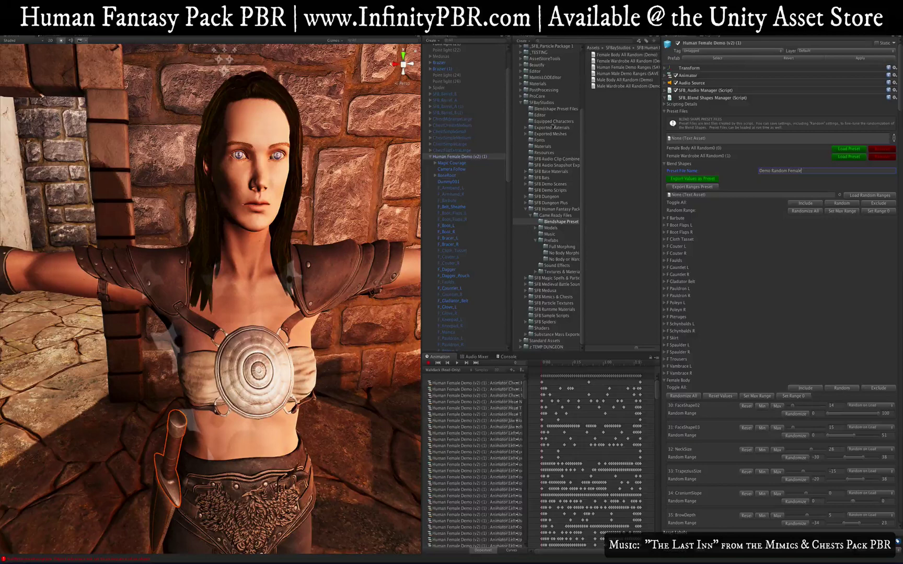
left_click(552, 110)
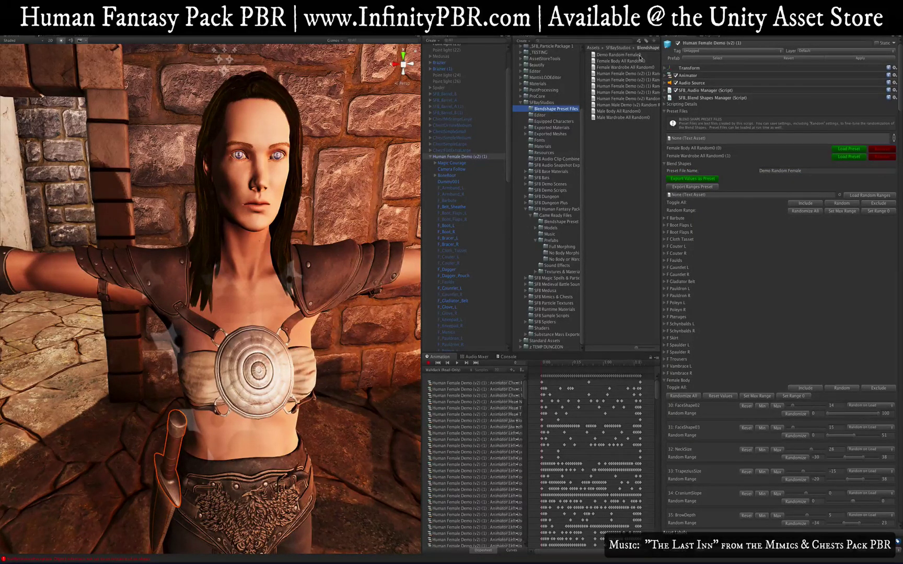
left_click(698, 180)
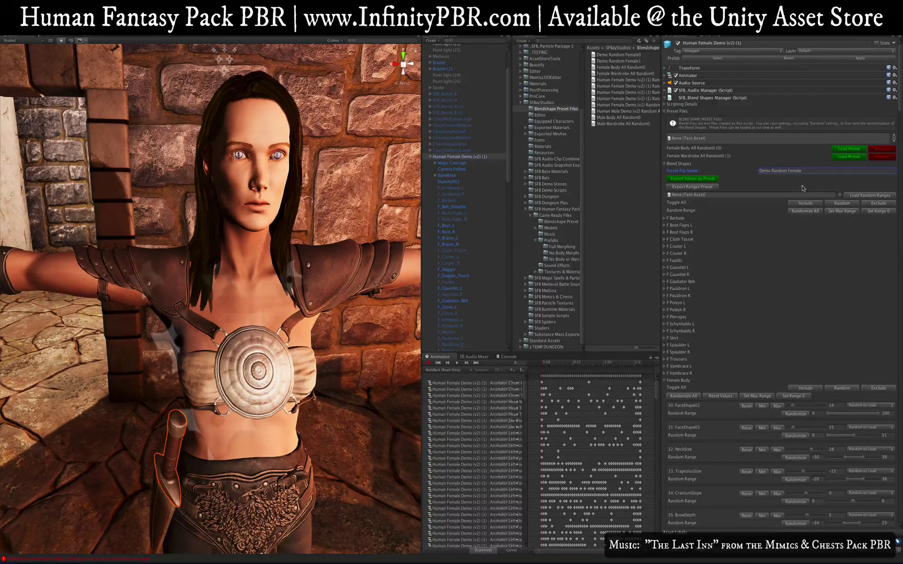
- Check the exported Demo Random Female1 file and add it to the preset files of Human Female Demo (v2) (1)
left_click(616, 62)
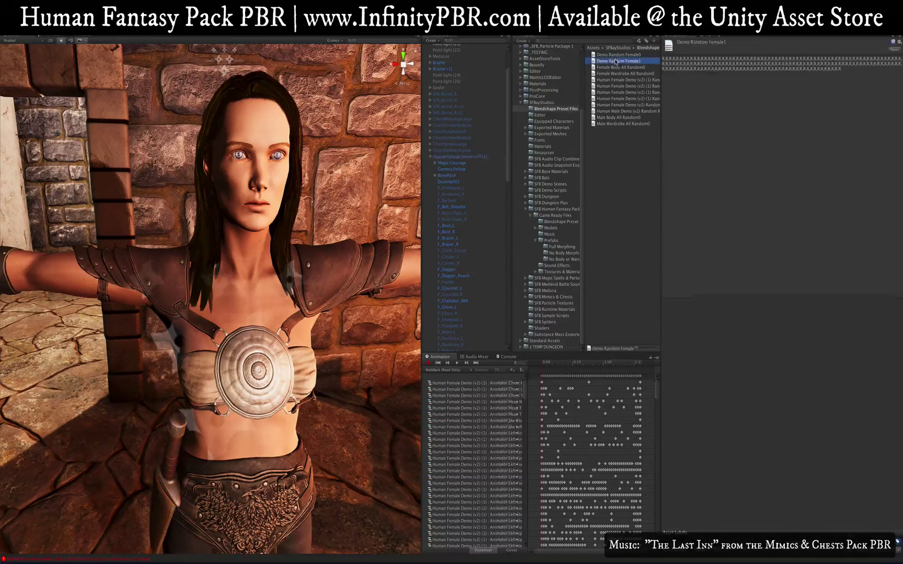
left_click(480, 157)
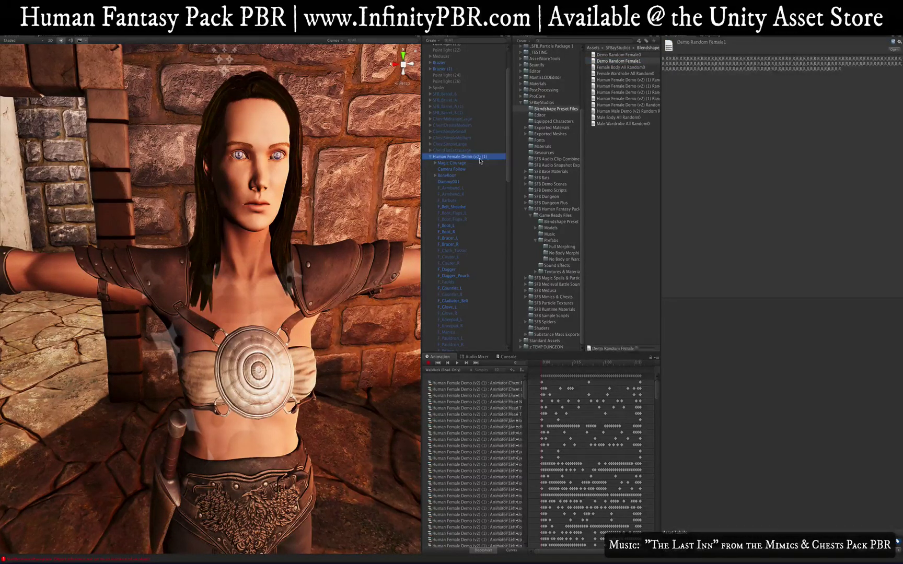
left_click_drag(625, 64, 687, 139)
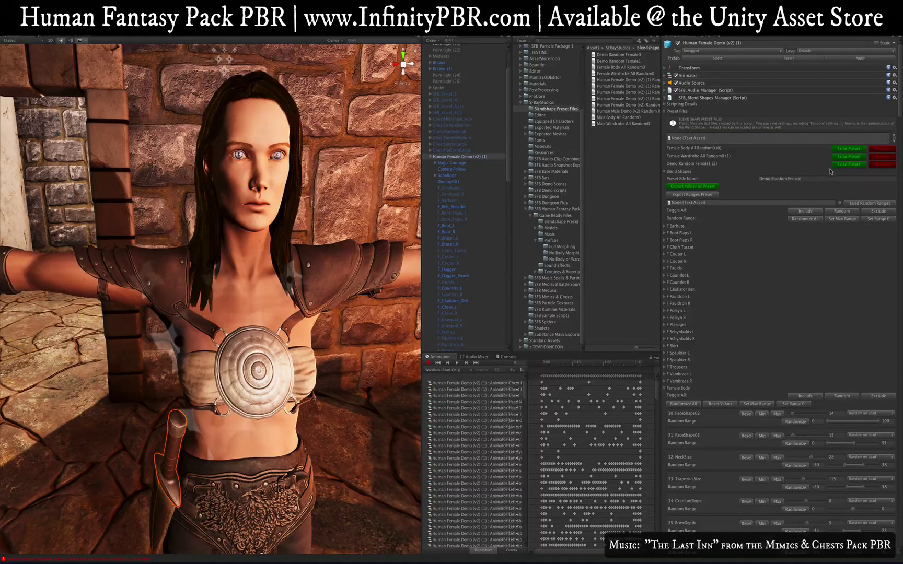
- Load the female character's random presets several times, mainly Demo Random Female1, to generate different body variations
left_click(849, 165)
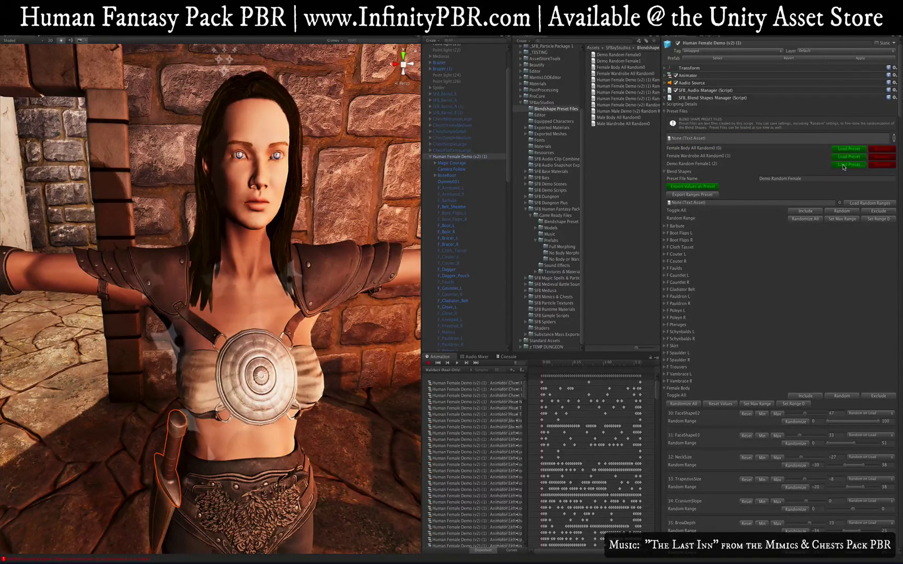
left_click(844, 166)
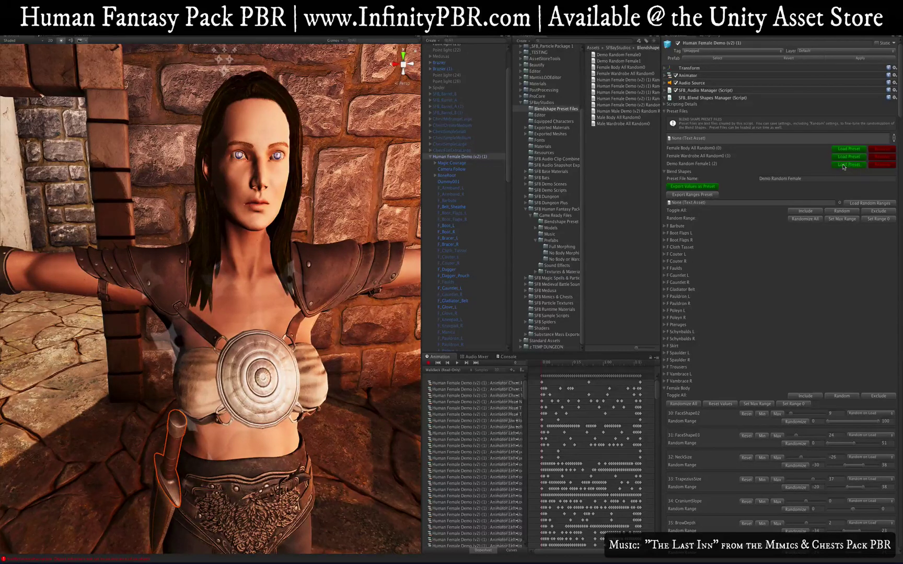
left_click(843, 166)
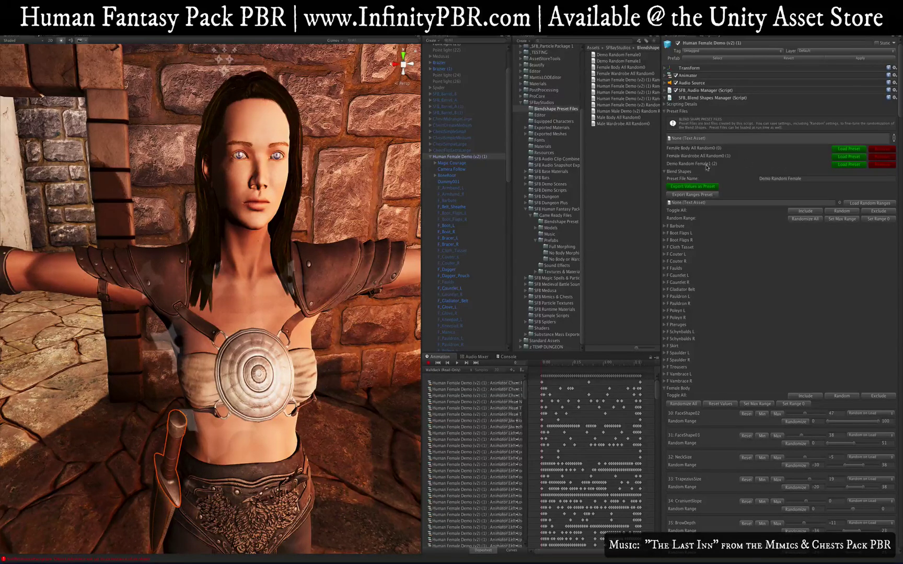
left_click(840, 164)
left_click(841, 165)
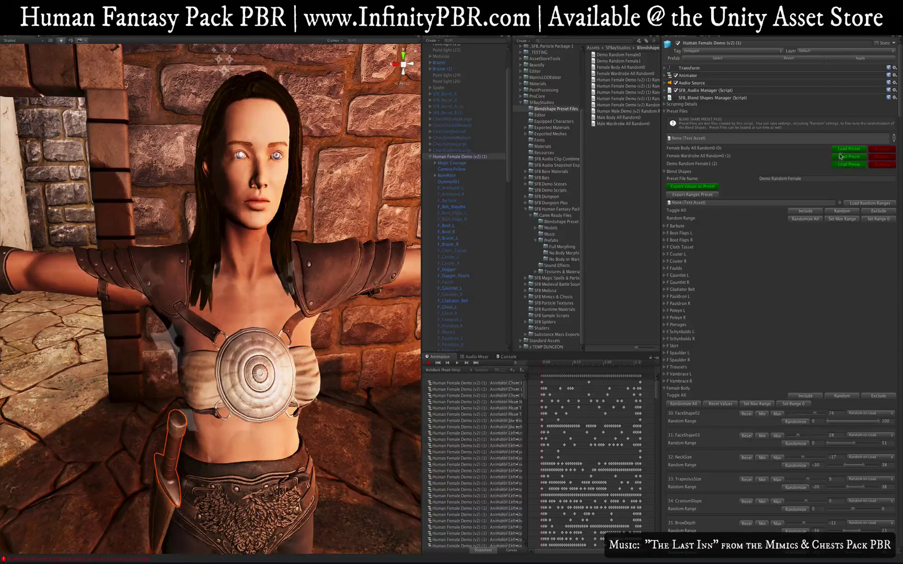
left_click(840, 152)
left_click(840, 164)
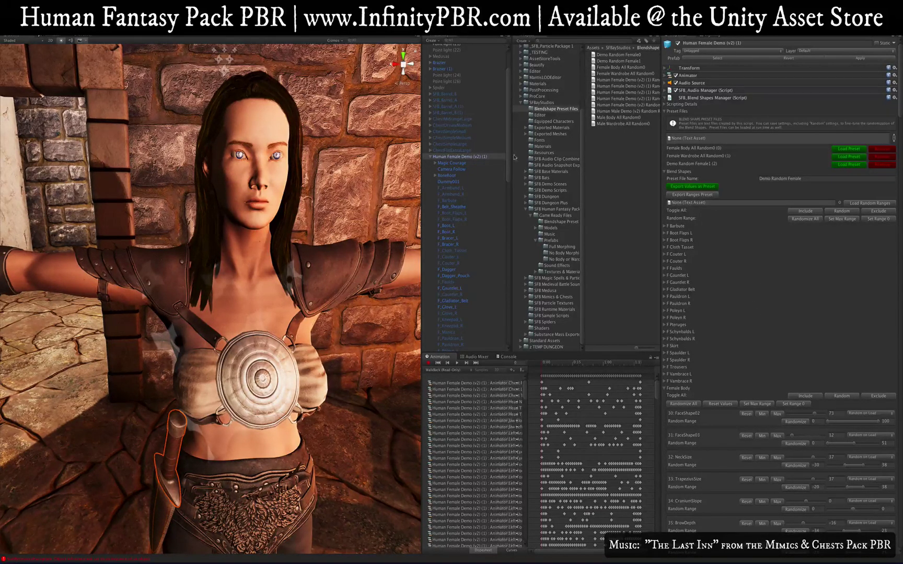
- Collapse the female character's hierarchy, frame Human Male Demo (v2) (1) in the scene and show its preset files
left_click(426, 159)
left_click(430, 156)
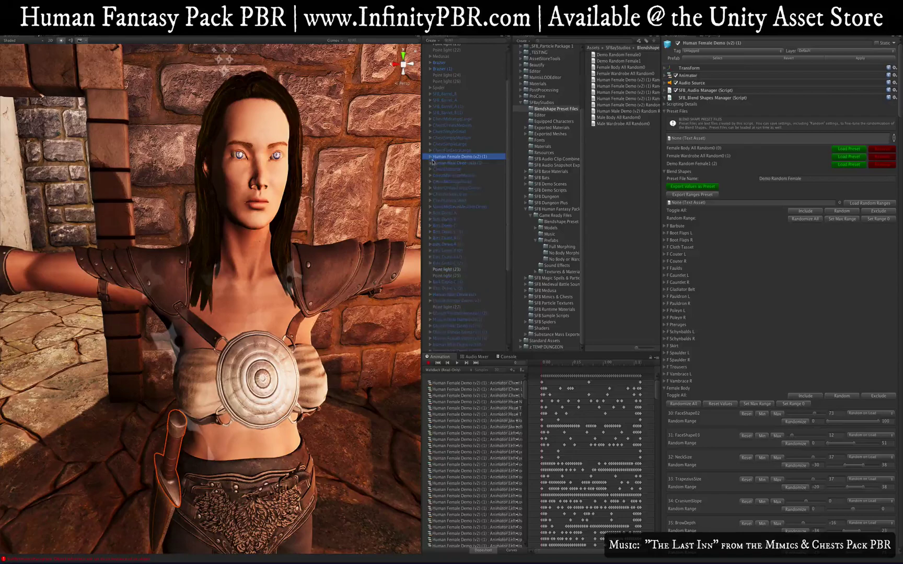
left_click(460, 163)
key("f")
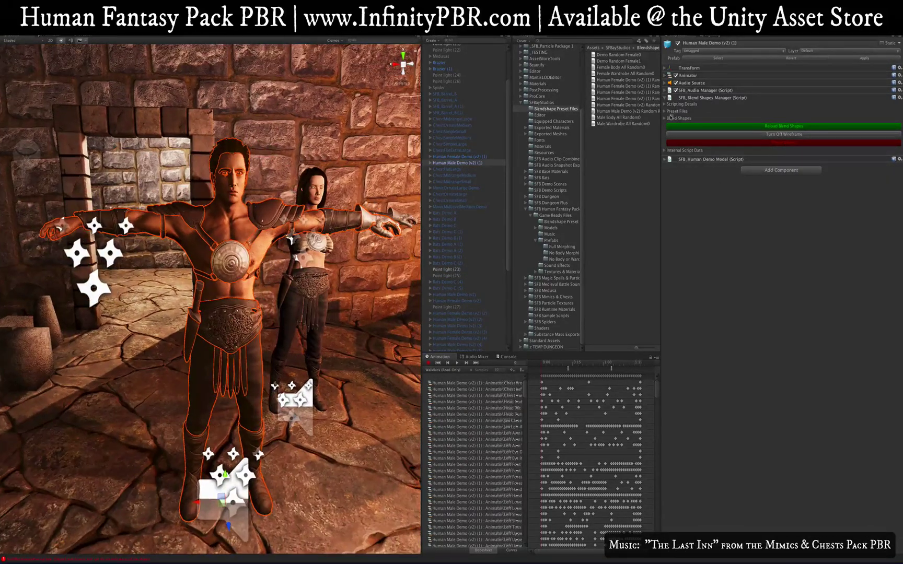
left_click(665, 111)
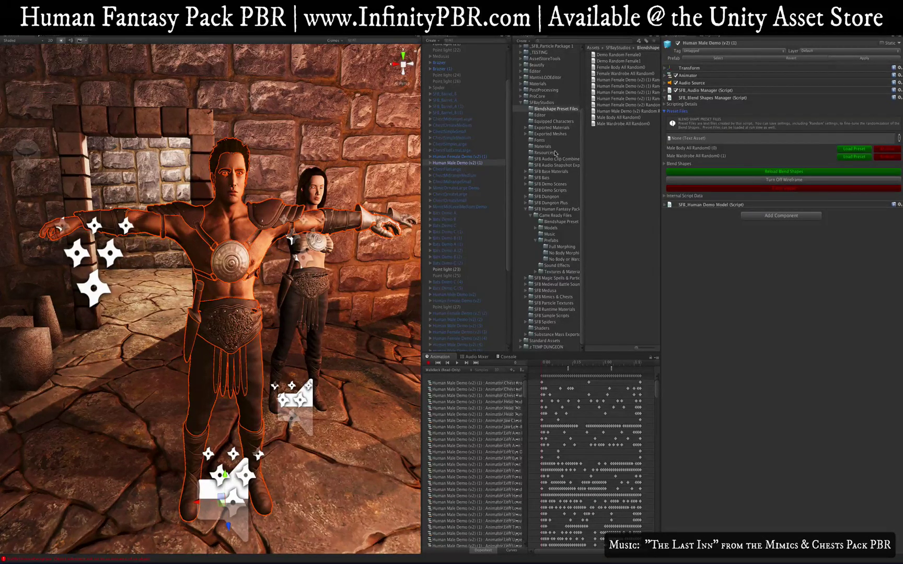
- Load the male character's random ranges from Human Male Demo Ranges (SAVE THIS) in the game-ready Blendshape Preset folder
left_click(562, 223)
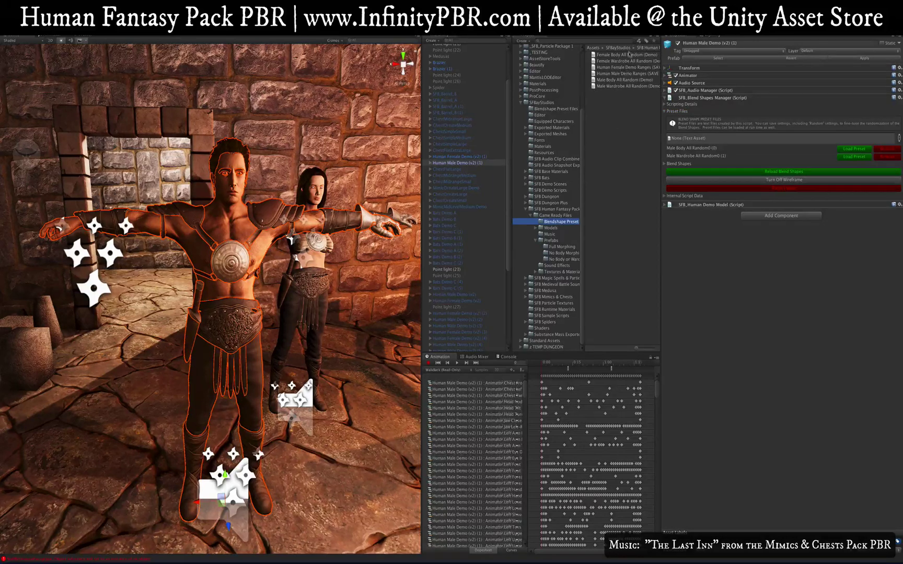
left_click_drag(620, 73, 684, 154)
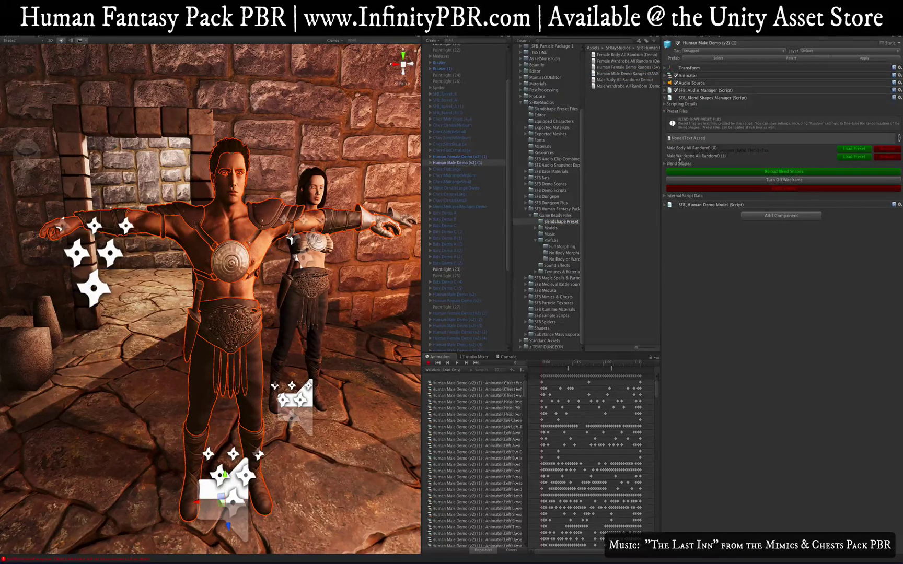
left_click(664, 164)
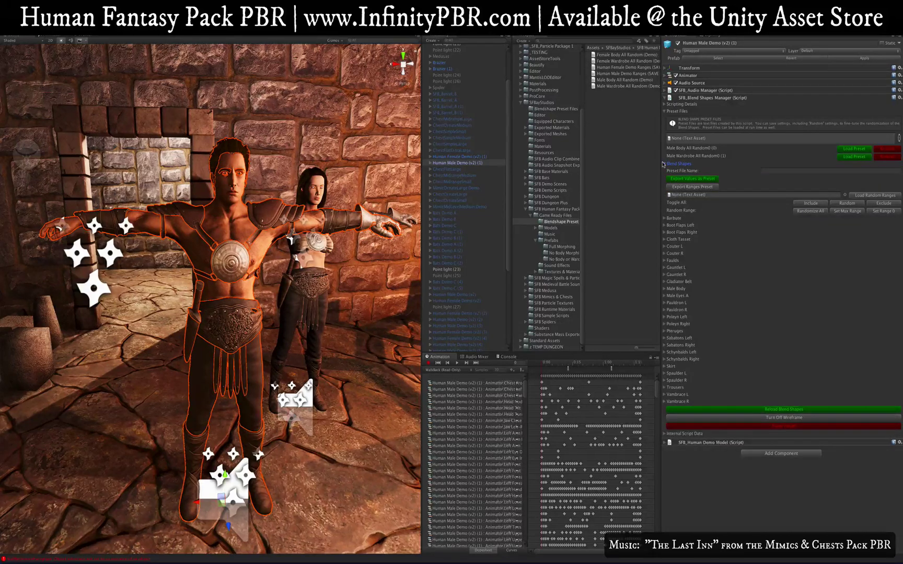
left_click_drag(631, 75, 709, 187)
left_click(710, 186)
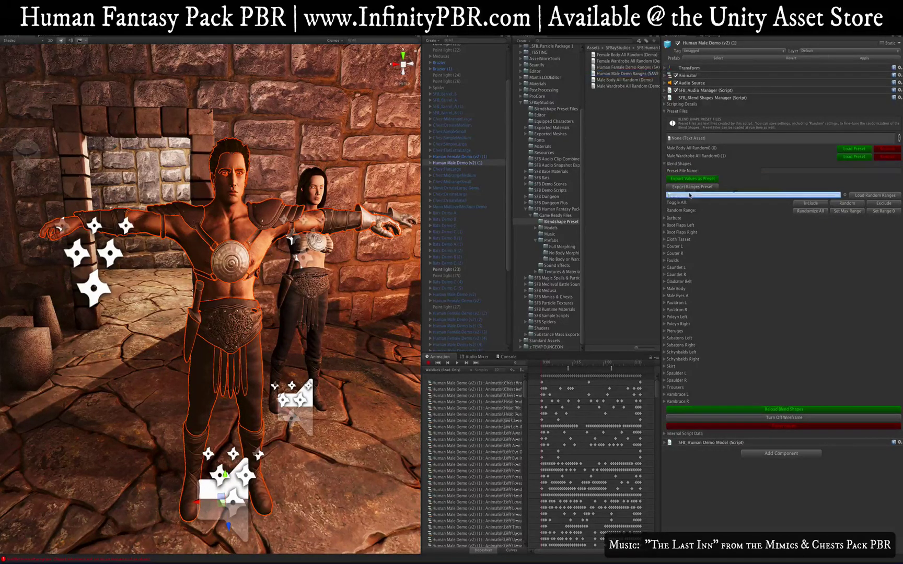
left_click(877, 197)
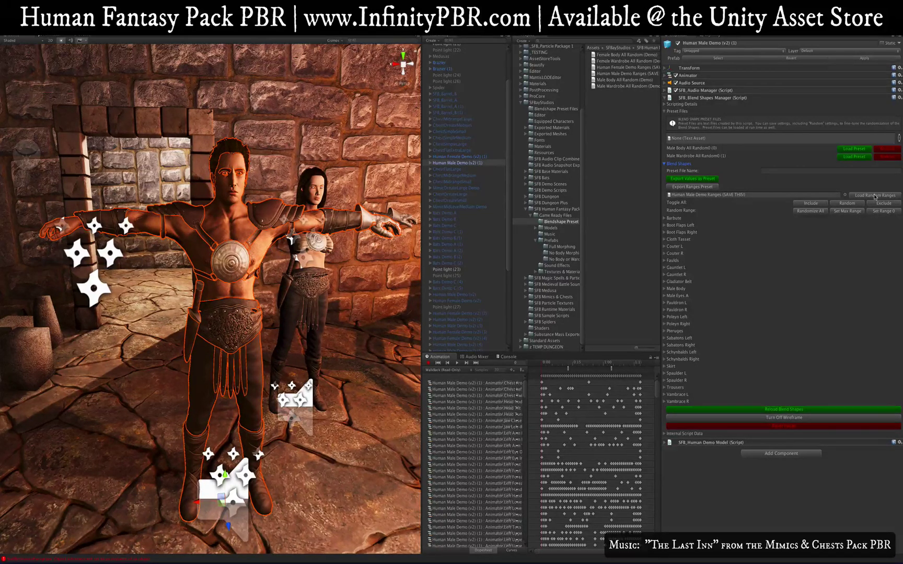
- Randomize all of the male character's blend shapes repeatedly within the loaded ranges
left_click(806, 214)
left_click(807, 214)
left_click(806, 213)
left_click(806, 213)
left_click(807, 213)
left_click(807, 213)
left_click(807, 213)
left_click(806, 213)
left_click(807, 213)
left_click(806, 214)
left_click(807, 213)
left_click(806, 213)
left_click(807, 213)
left_click(807, 213)
left_click(807, 213)
left_click(806, 214)
left_click(806, 213)
left_click(807, 214)
left_click(807, 213)
left_click(806, 213)
left_click(807, 213)
left_click(807, 214)
left_click(806, 214)
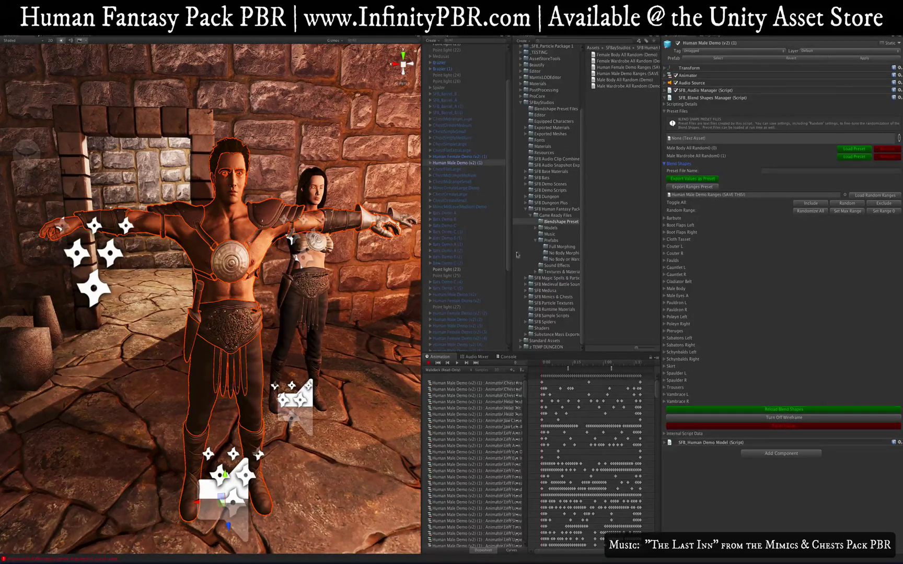
- Turn off the male character's wireframe and view both characters from an angle
left_click(787, 417)
left_click_drag(287, 261, 246, 248, "alt")
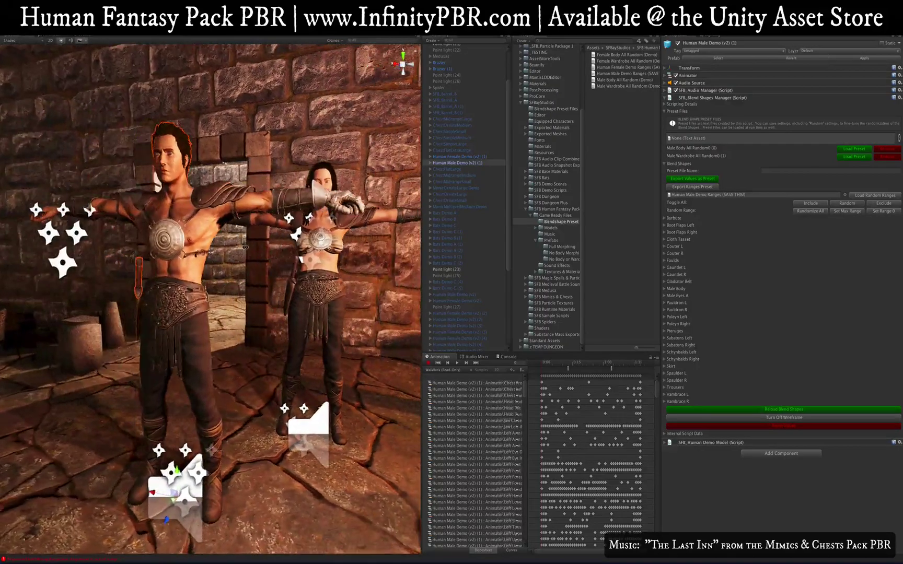